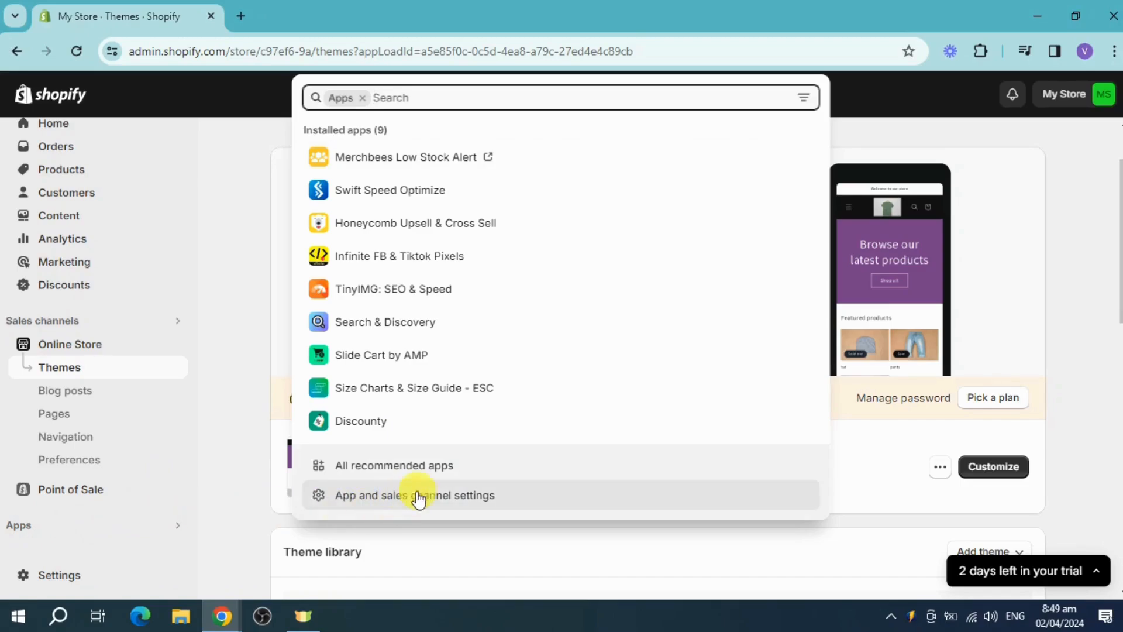
Step: Open the Shopify App Store from the list of all recommended apps
left_click(469, 475)
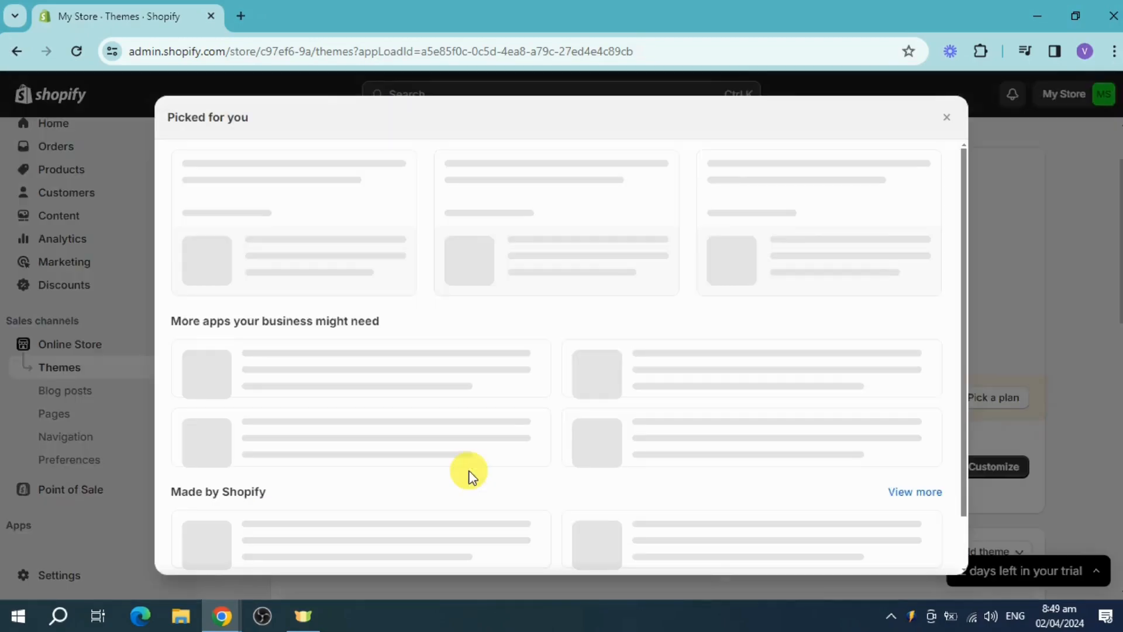
scroll(702, 514, "down", 2)
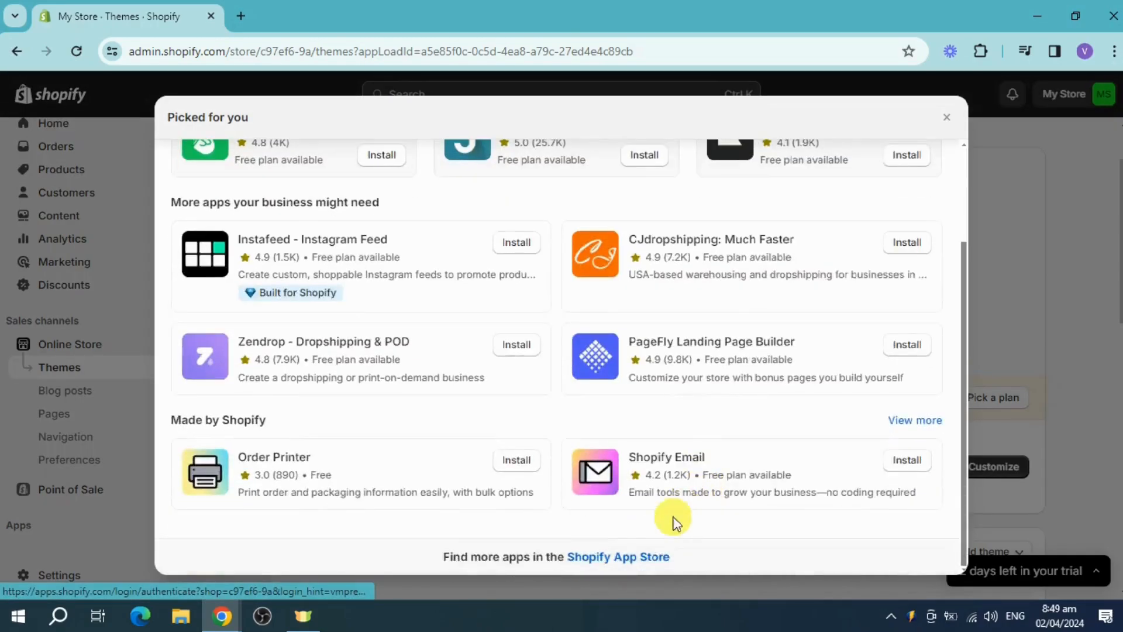
left_click(625, 559)
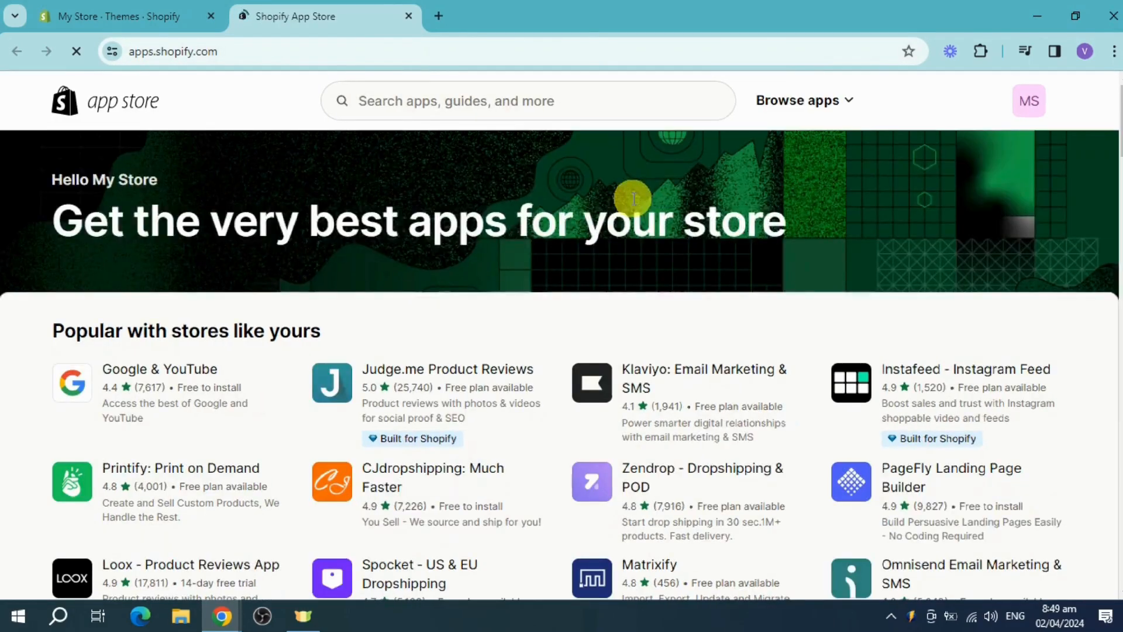
Step: Search the Shopify App Store for "trust badge"
left_click(563, 100)
type("tuurst")
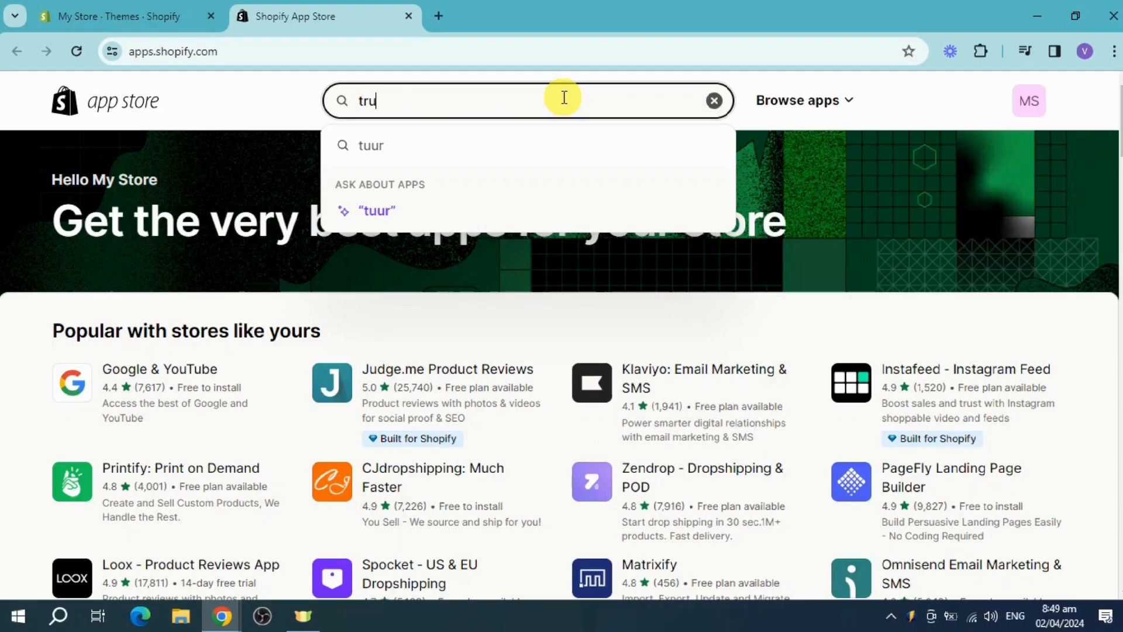
type("st badge")
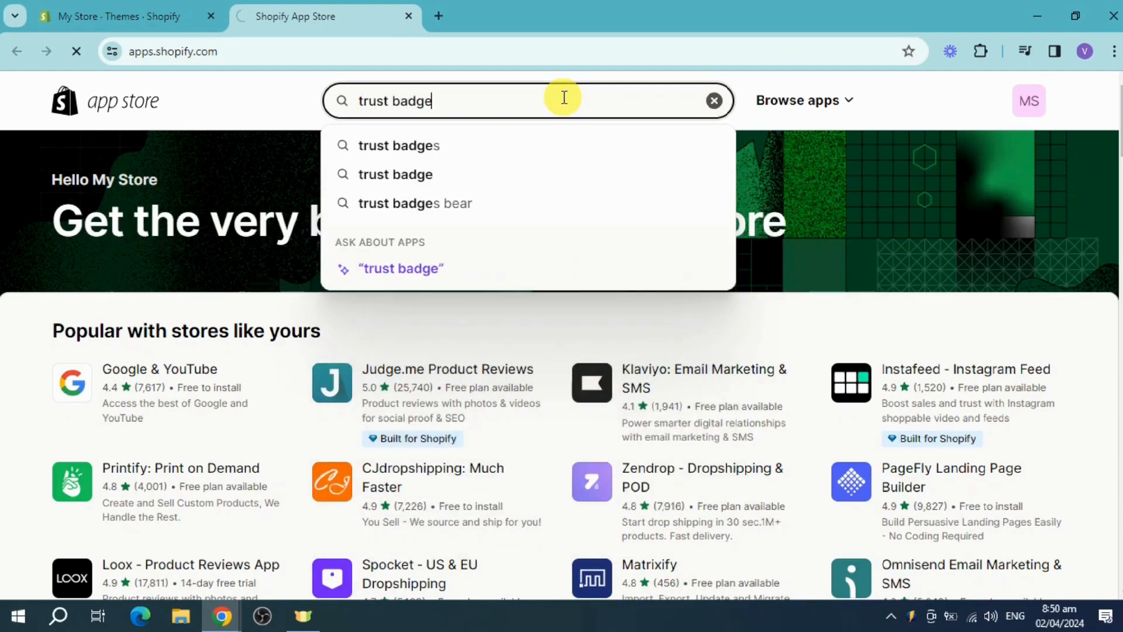
key("Return")
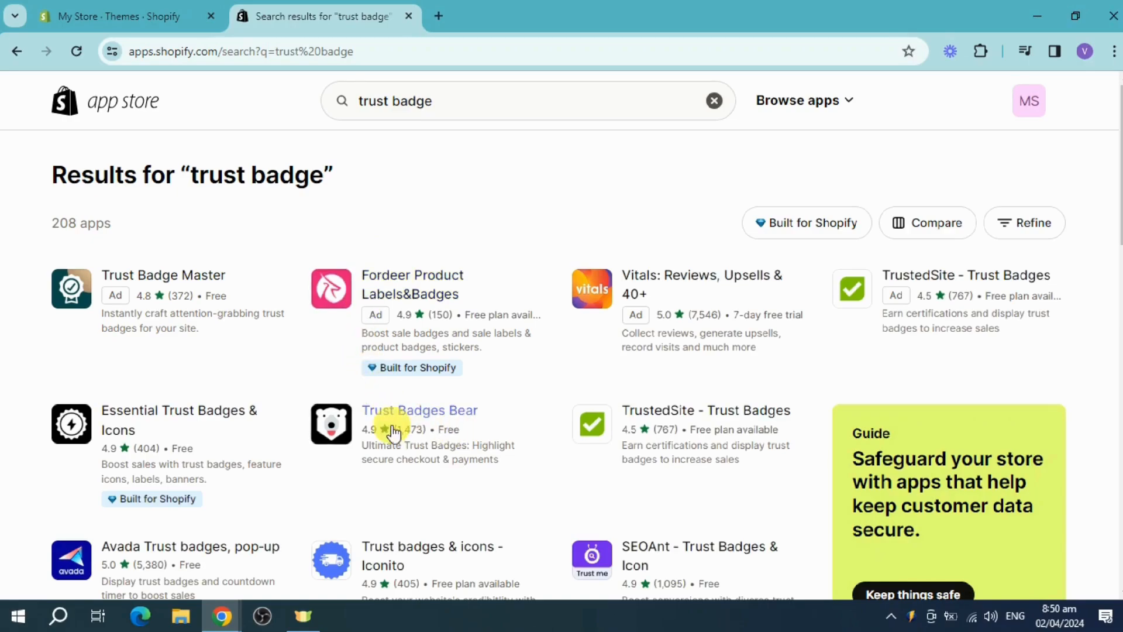
Step: Install the Trust Badges Bear app in the store and enable Ultimate Trust Badges
left_click(460, 419)
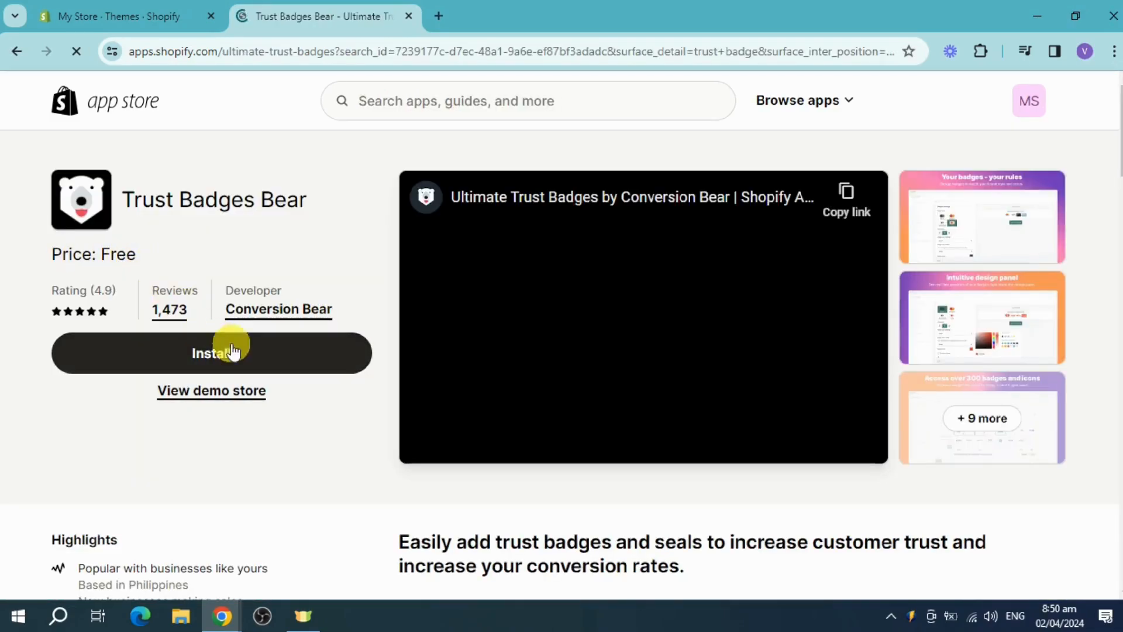
left_click(251, 362)
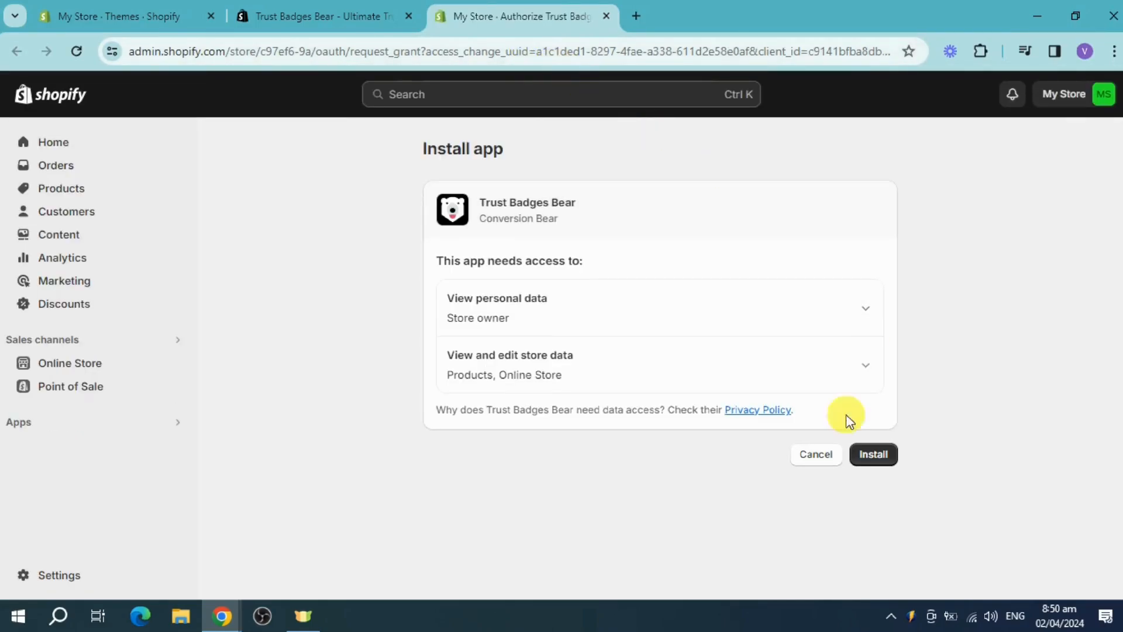
left_click(856, 454)
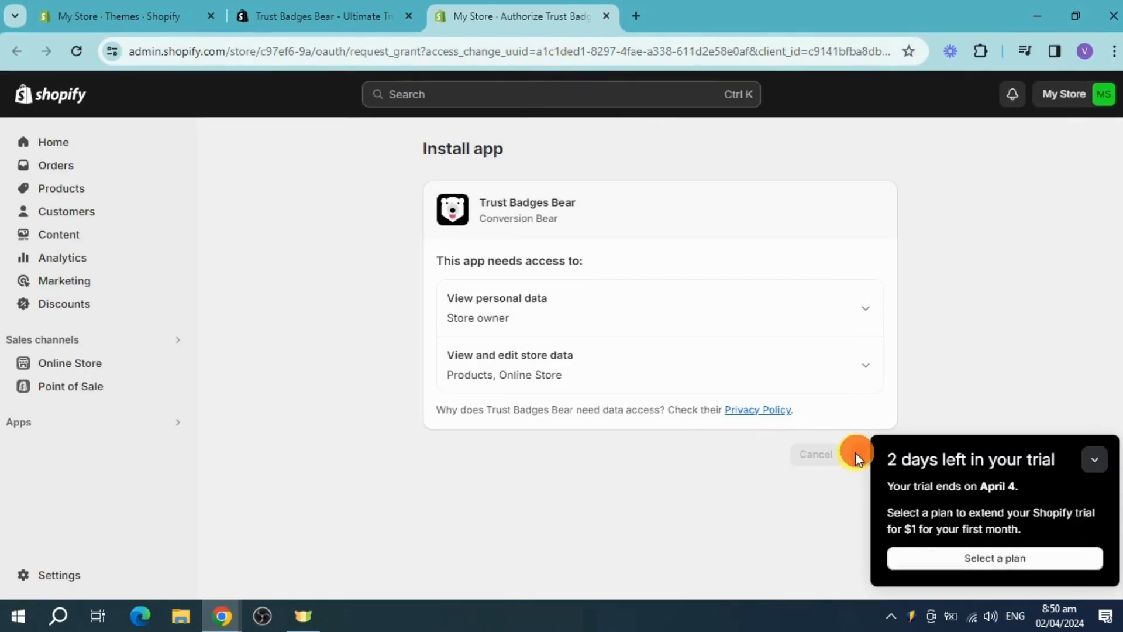
left_click(1096, 460)
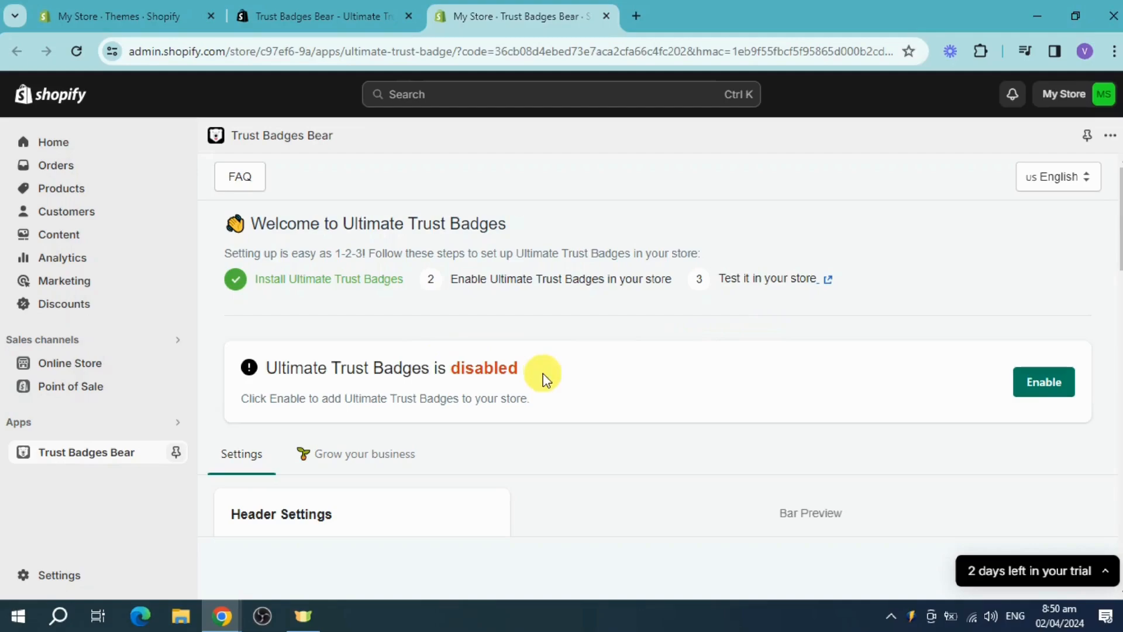
left_click(1038, 389)
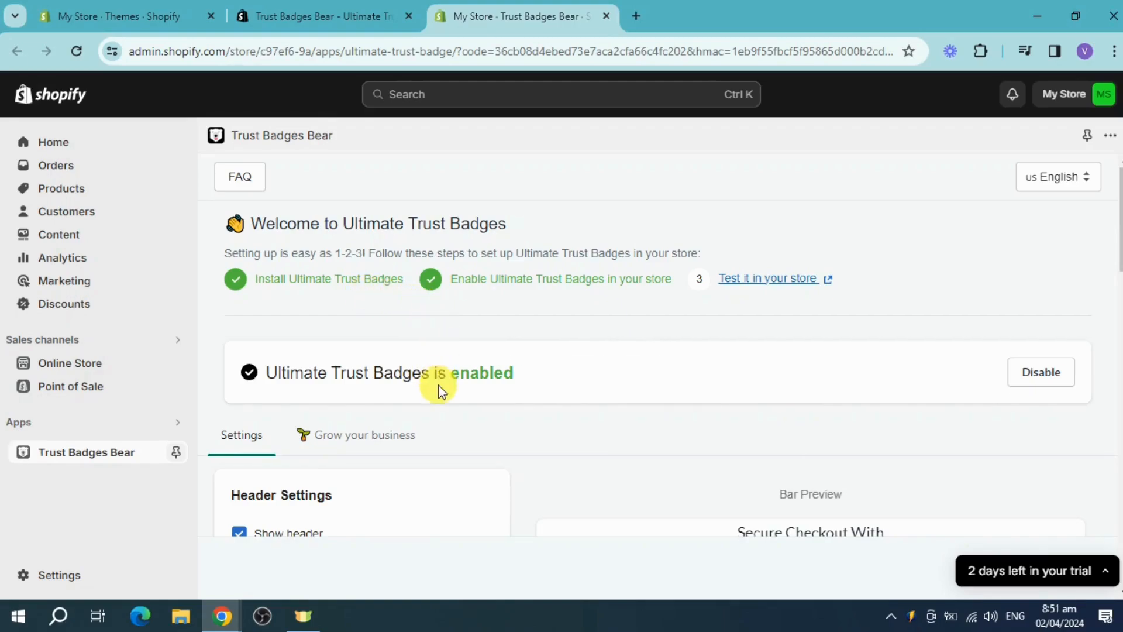
Step: Add both Shop Pay badges, AMEX, Amazon Pay and the second Apple Pay badge to the badge bar and save the selection
scroll(439, 383, "down", 3)
scroll(381, 368, "down", 1)
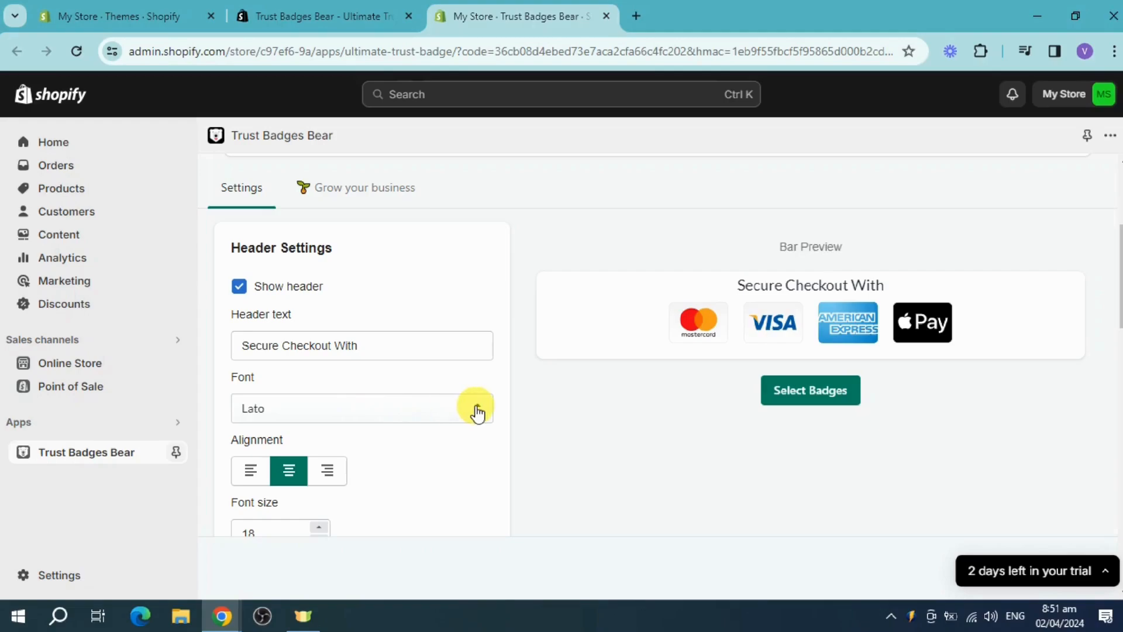
left_click(789, 400)
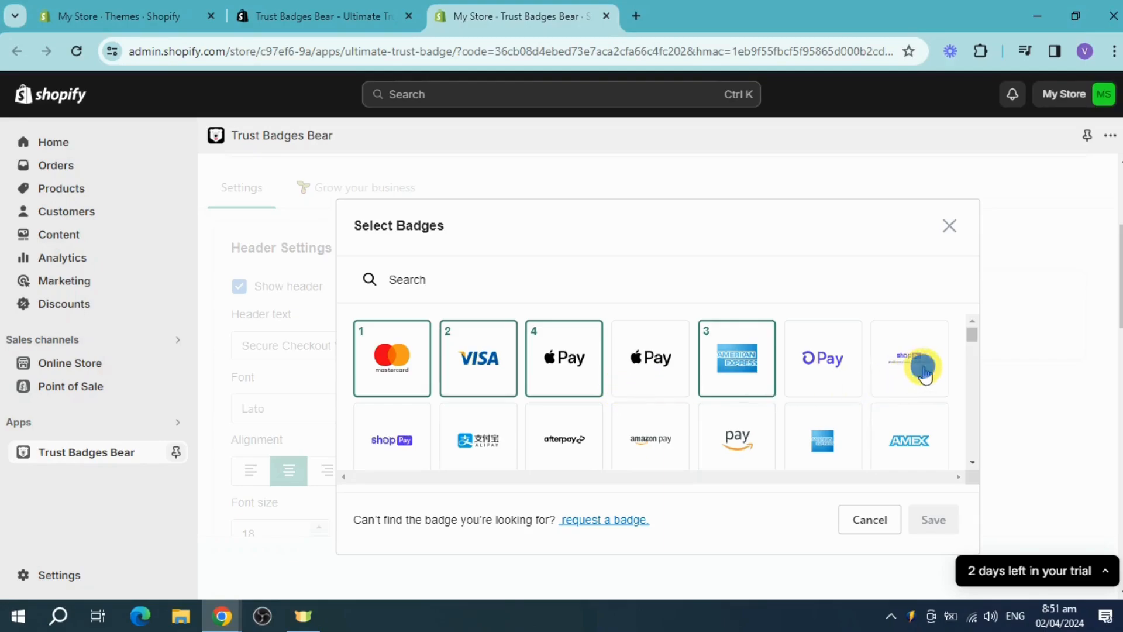
left_click(916, 381)
left_click(907, 433)
left_click(642, 450)
left_click(393, 440)
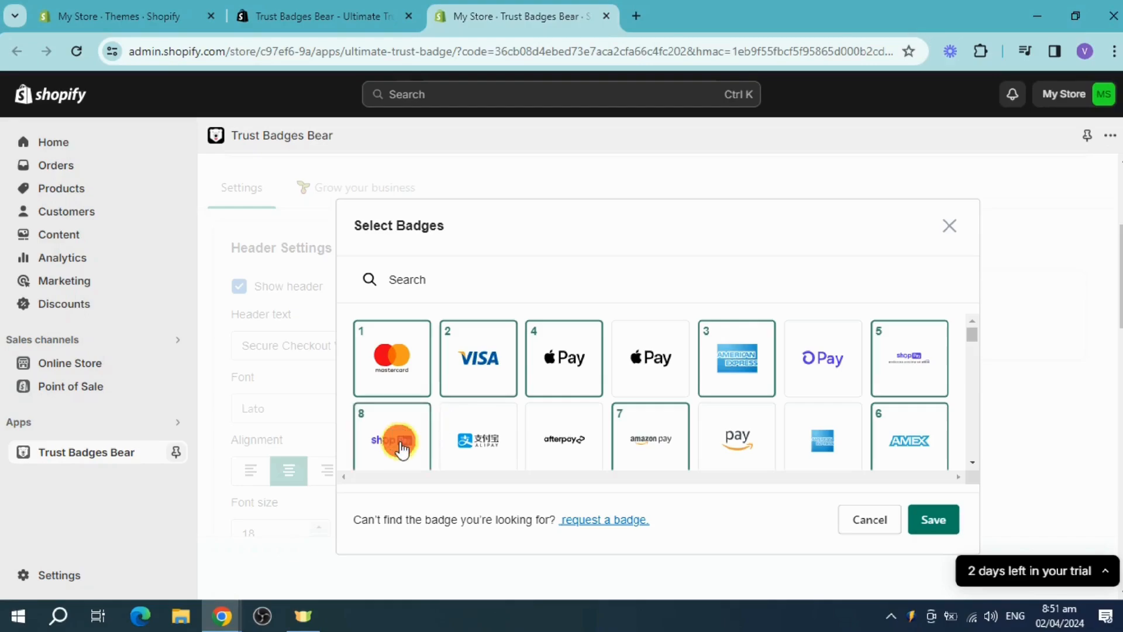
left_click(653, 385)
scroll(735, 401, "down", 5)
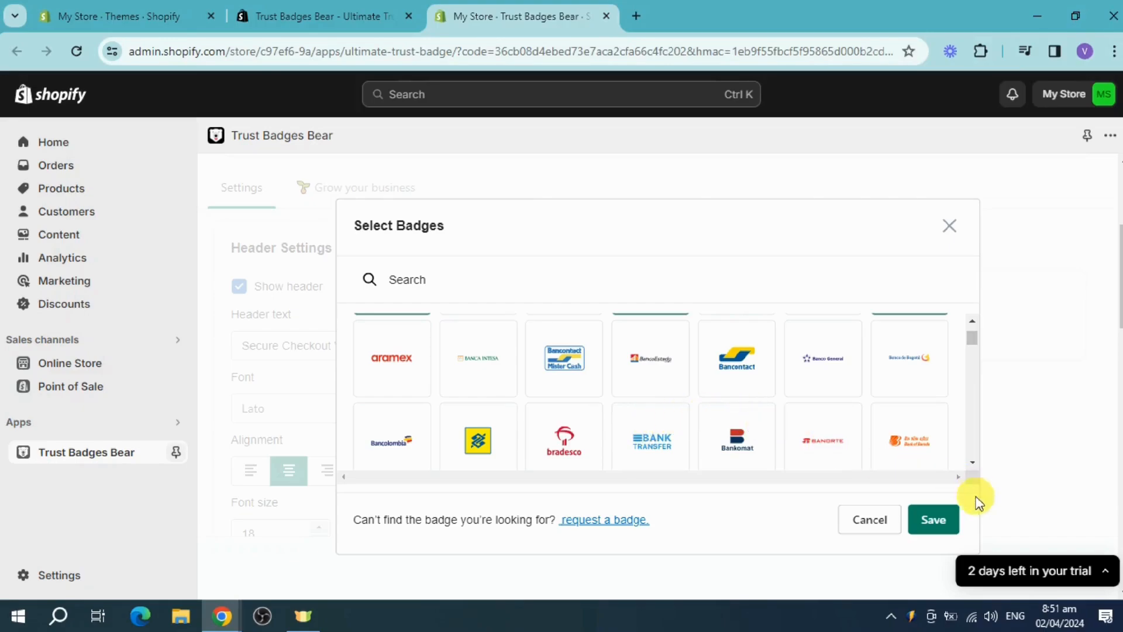
left_click(954, 522)
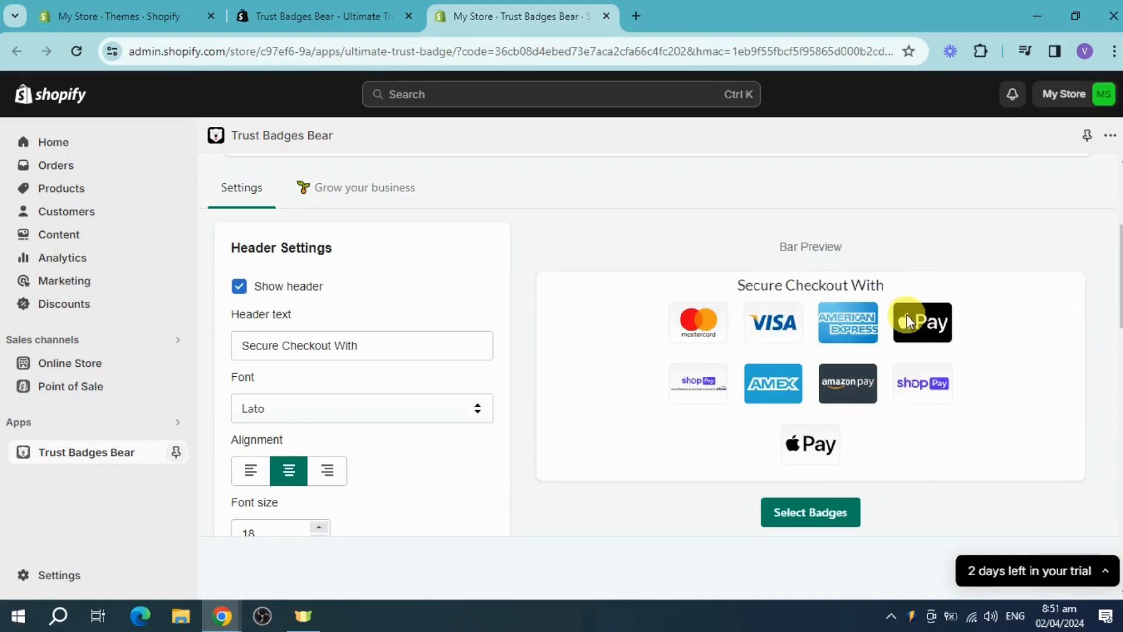
Step: Try a header font size of 16 and restore it to 18
scroll(492, 445, "down", 2)
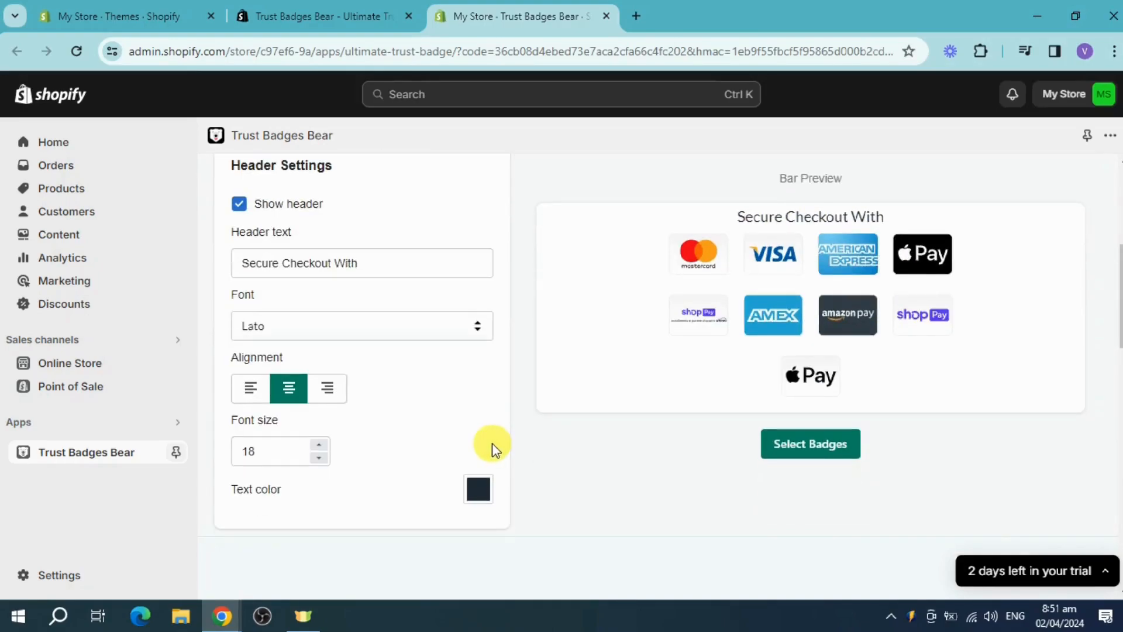
left_click(320, 461)
left_click(320, 461)
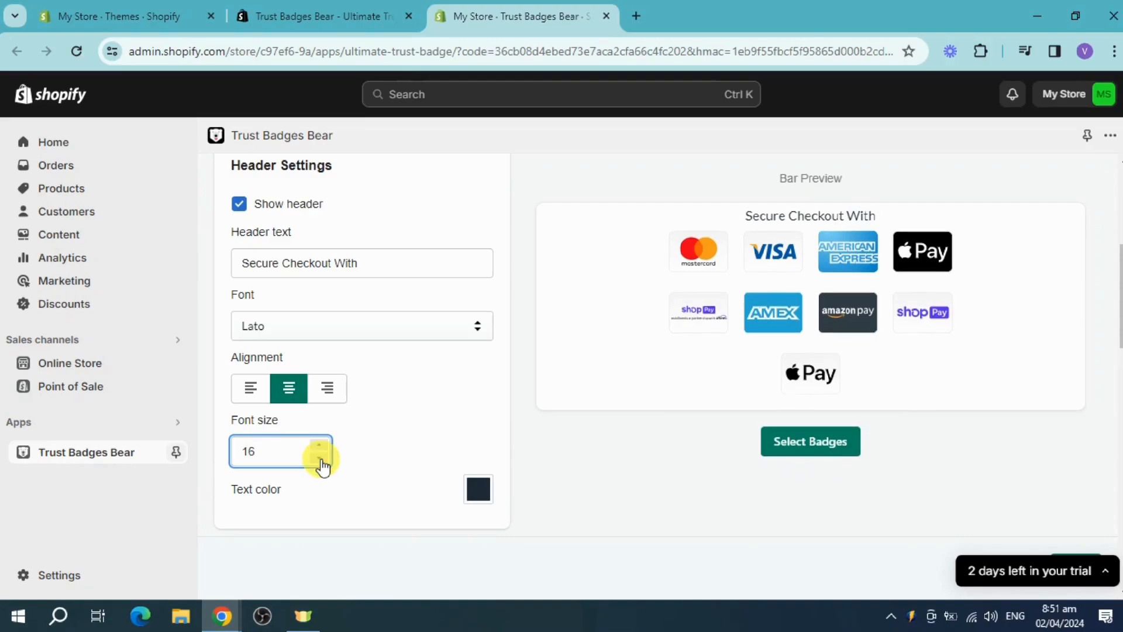
left_click(321, 445)
left_click(321, 445)
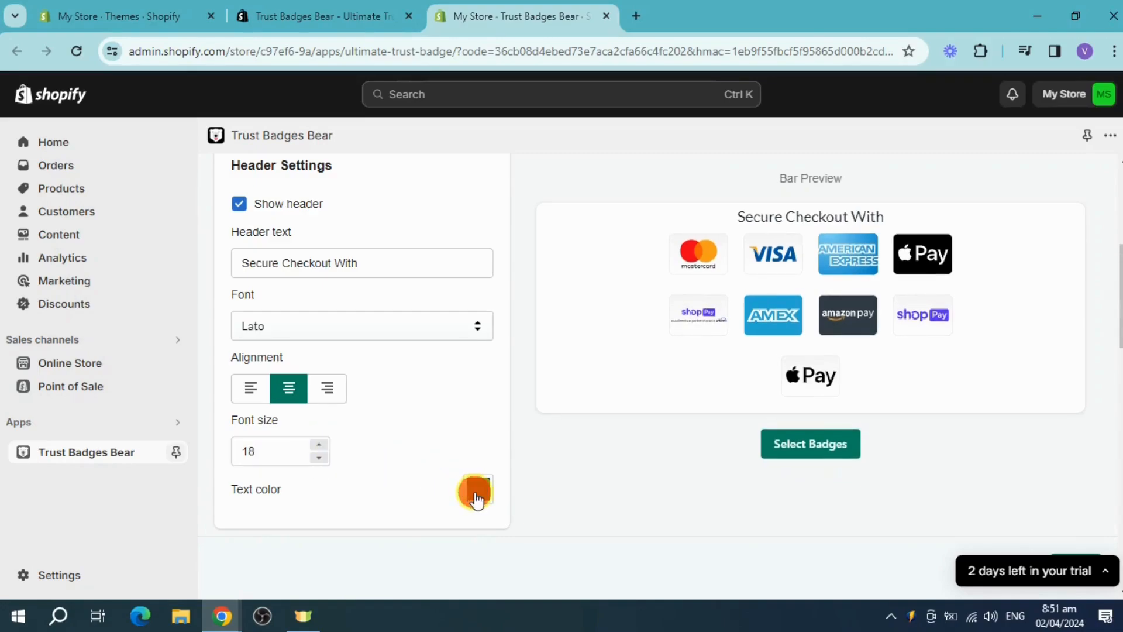
Step: Set the header text color of the badge bar to bright red
left_click(477, 494)
left_click_drag(661, 526, 672, 494)
left_click_drag(576, 517, 670, 492)
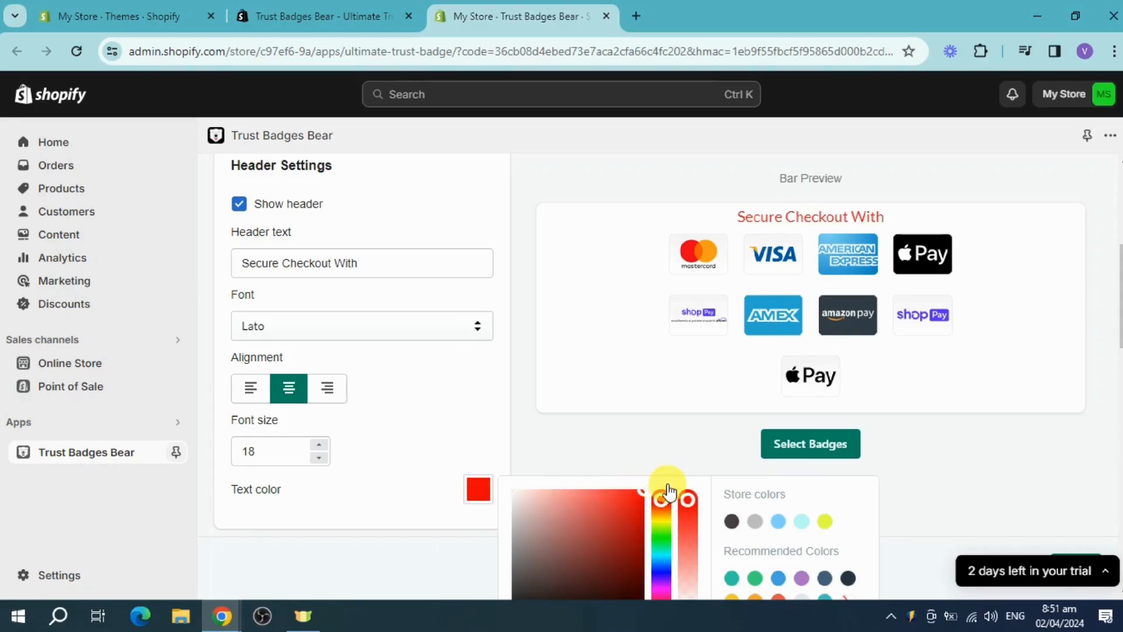
left_click(594, 420)
Step: Try the Original, Mono Card and Mono badge styles and return to the Card style
scroll(371, 447, "down", 4)
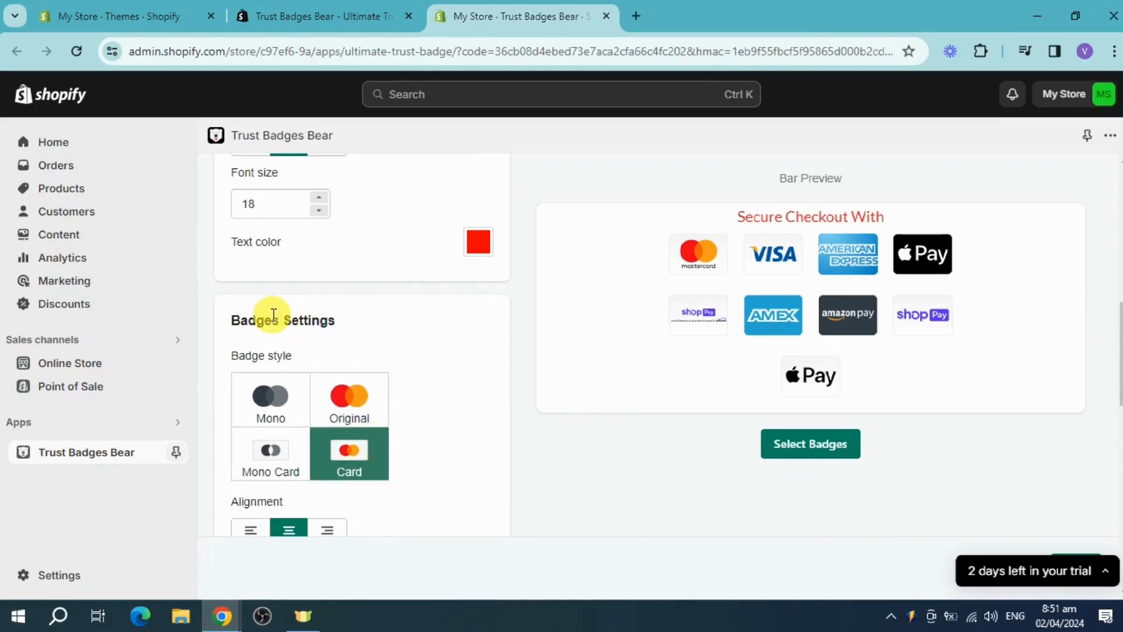
left_click(361, 417)
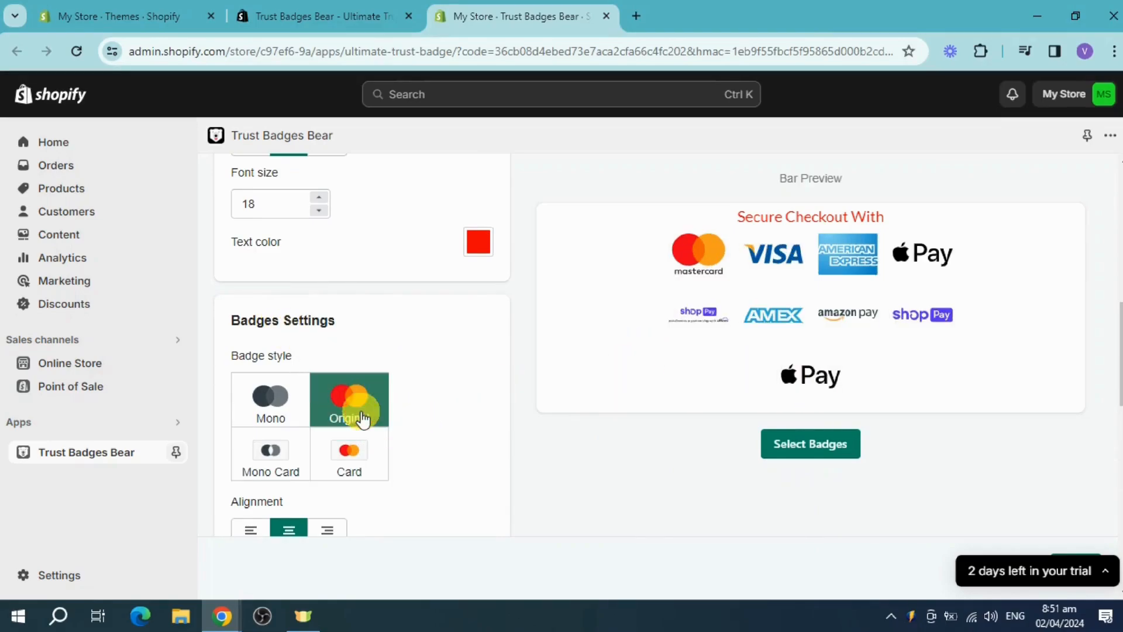
left_click(272, 458)
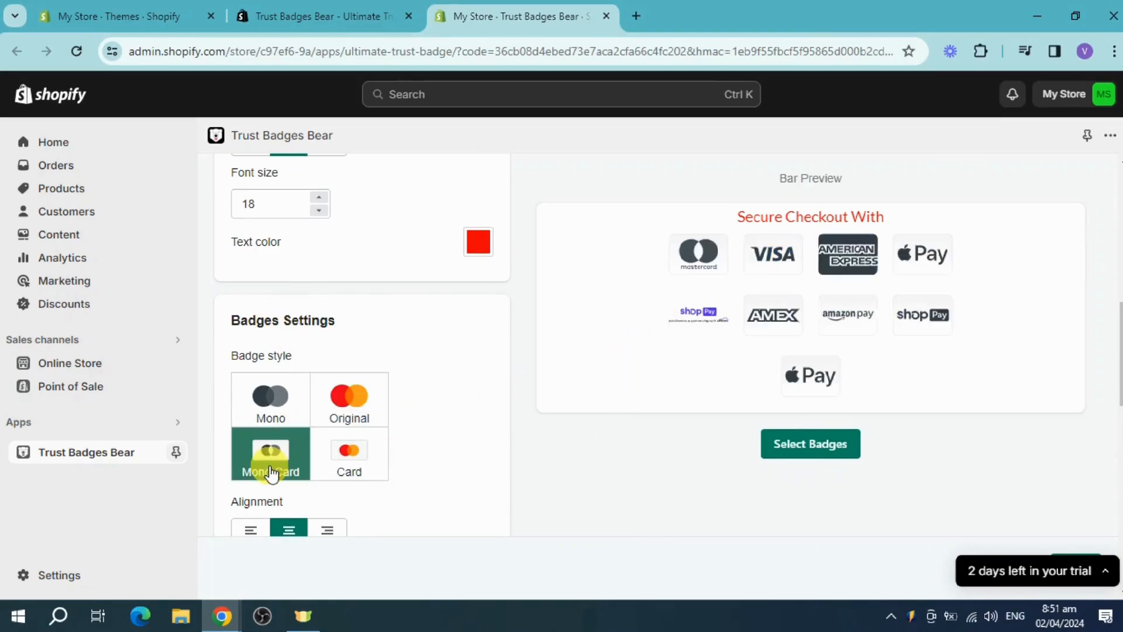
left_click(272, 401)
left_click(366, 451)
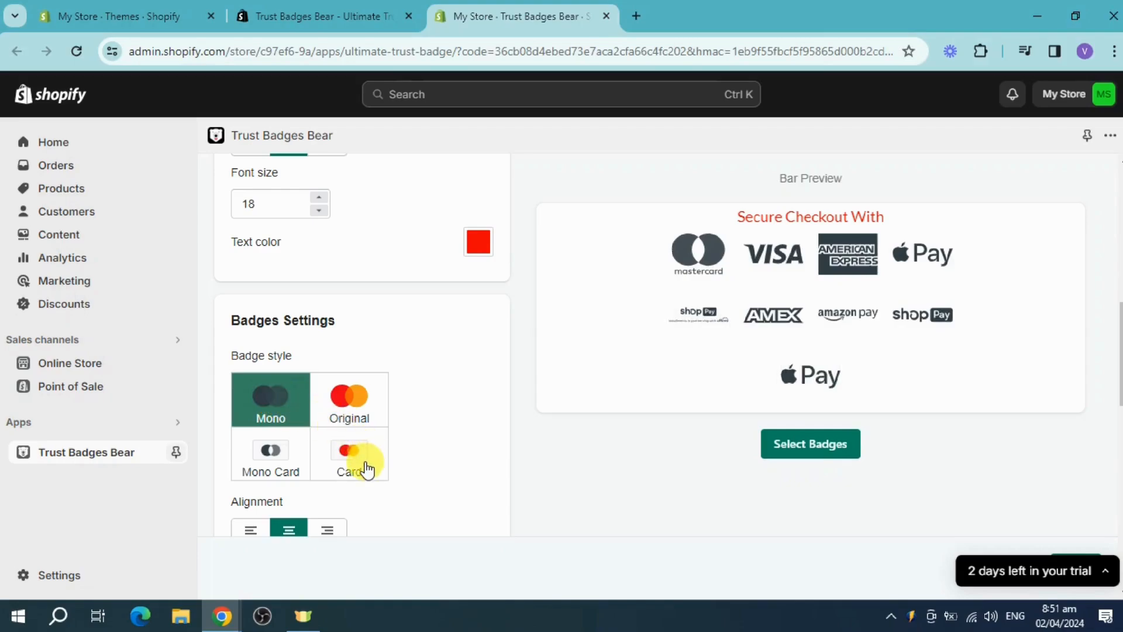
Step: Try right alignment for the badges and restore center alignment
scroll(368, 468, "down", 3)
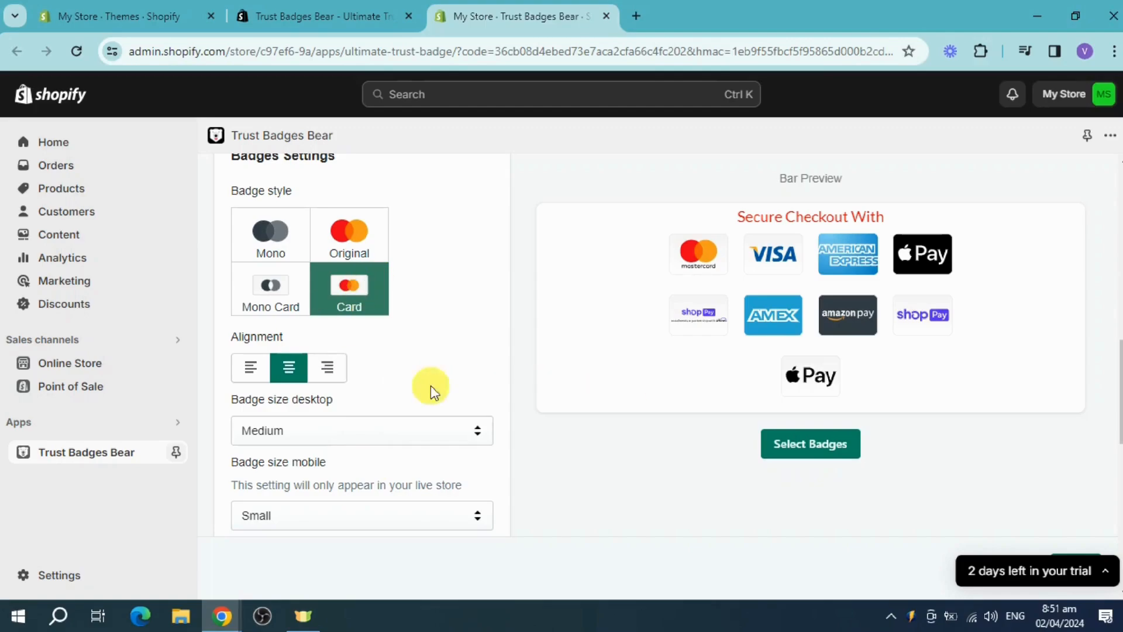
left_click(336, 379)
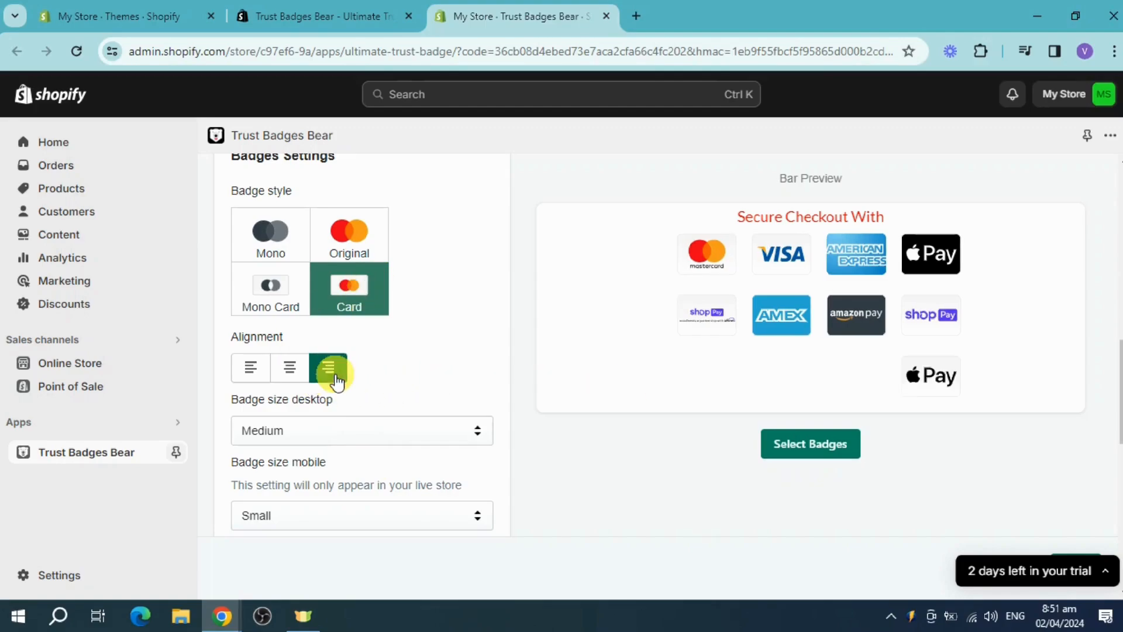
left_click(290, 371)
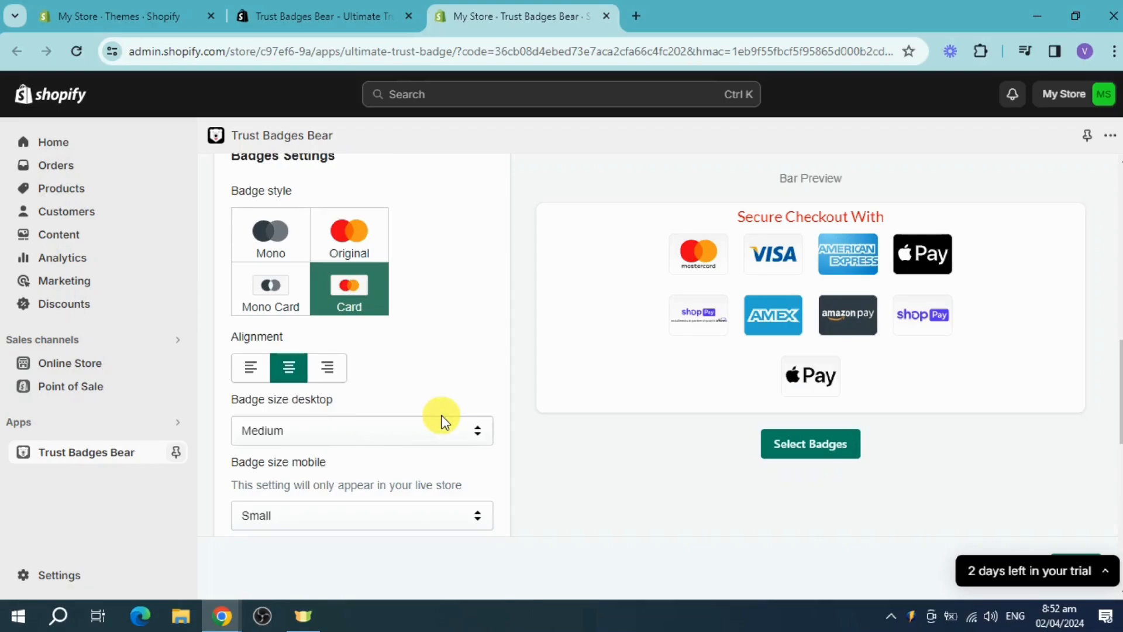
Step: Set the desktop badge size to Small
scroll(441, 419, "down", 3)
left_click(447, 269)
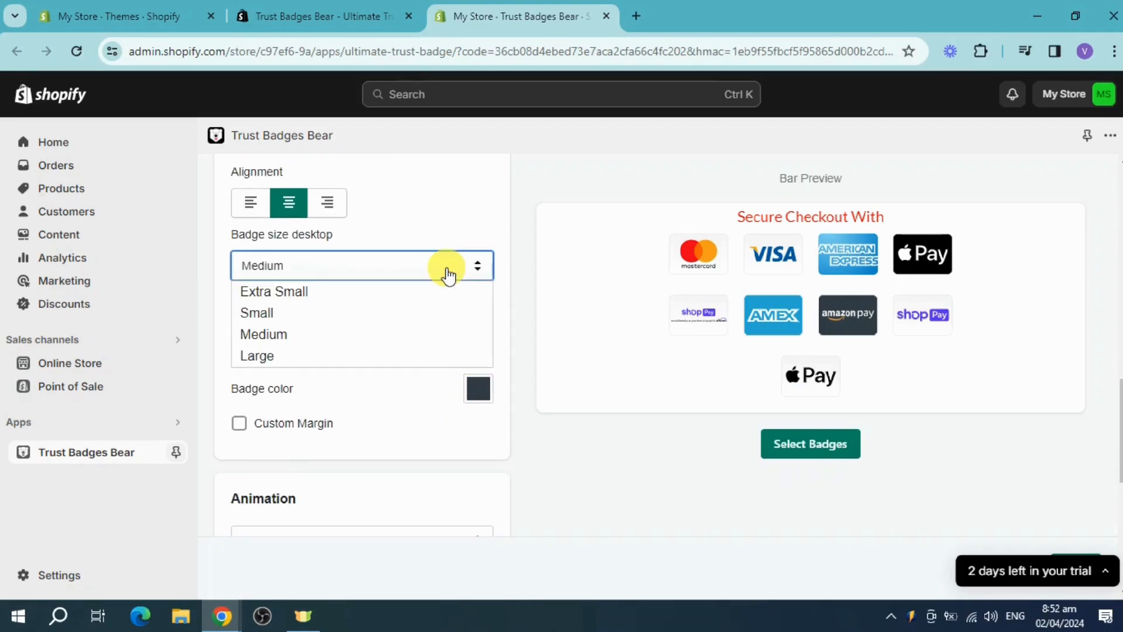
left_click(388, 312)
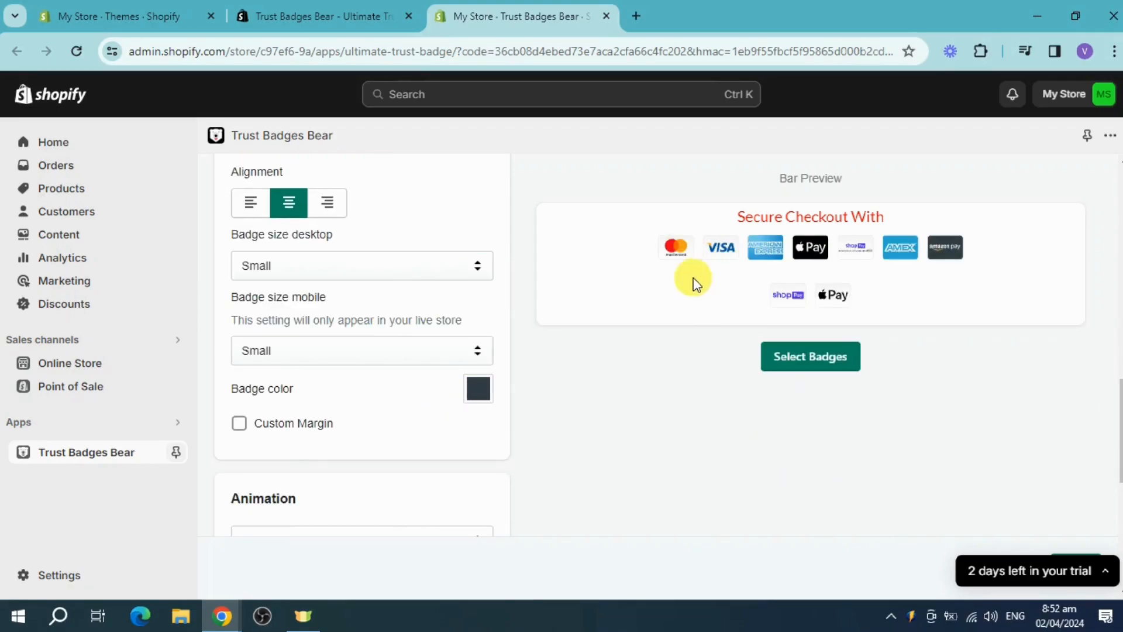
Step: Look through the badge animation options, keep Slide In and play its preview
scroll(368, 436, "down", 3)
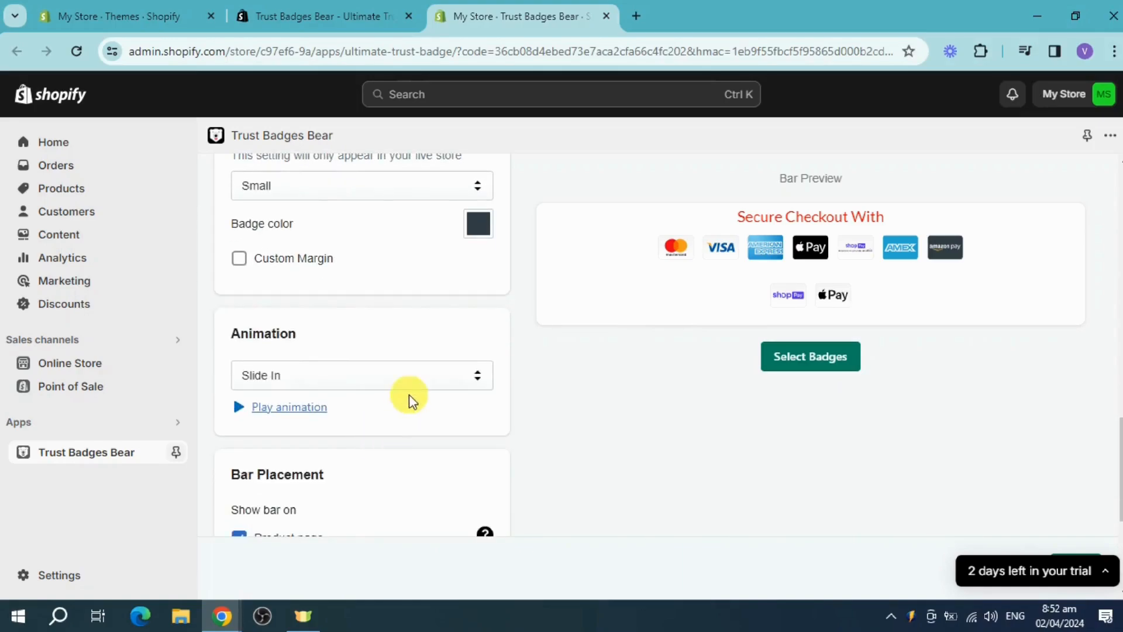
left_click(459, 377)
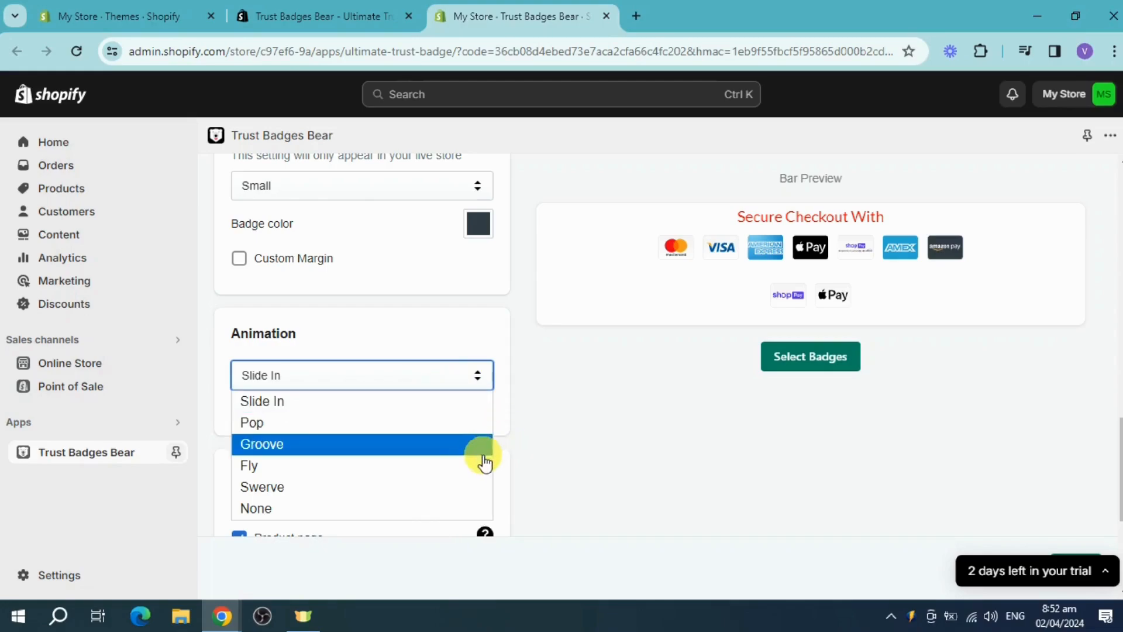
left_click(616, 431)
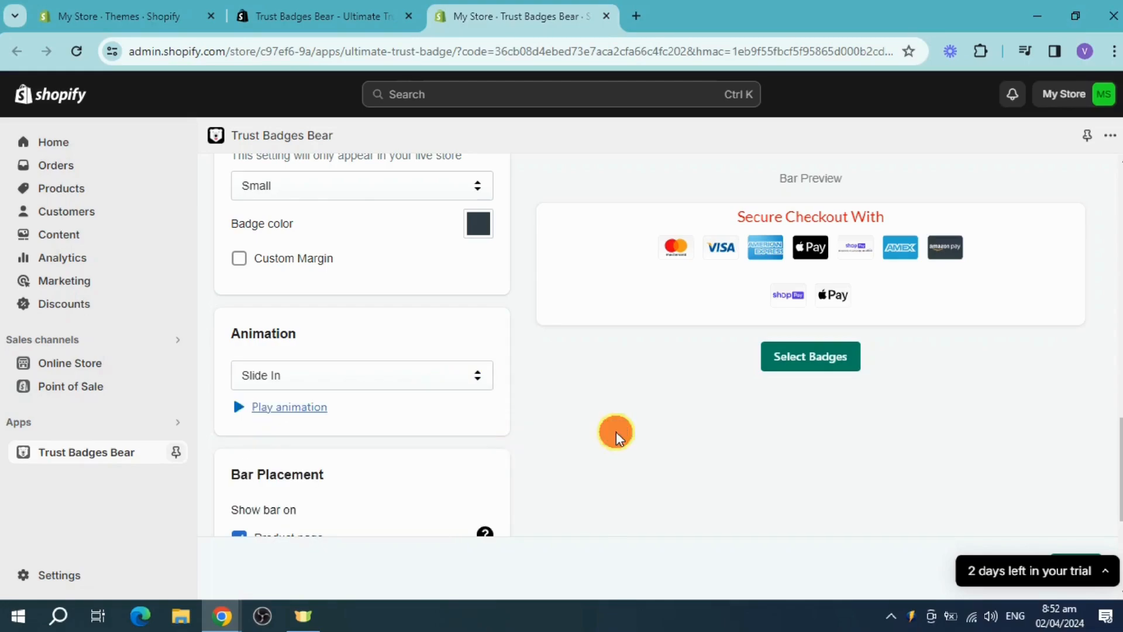
left_click(245, 412)
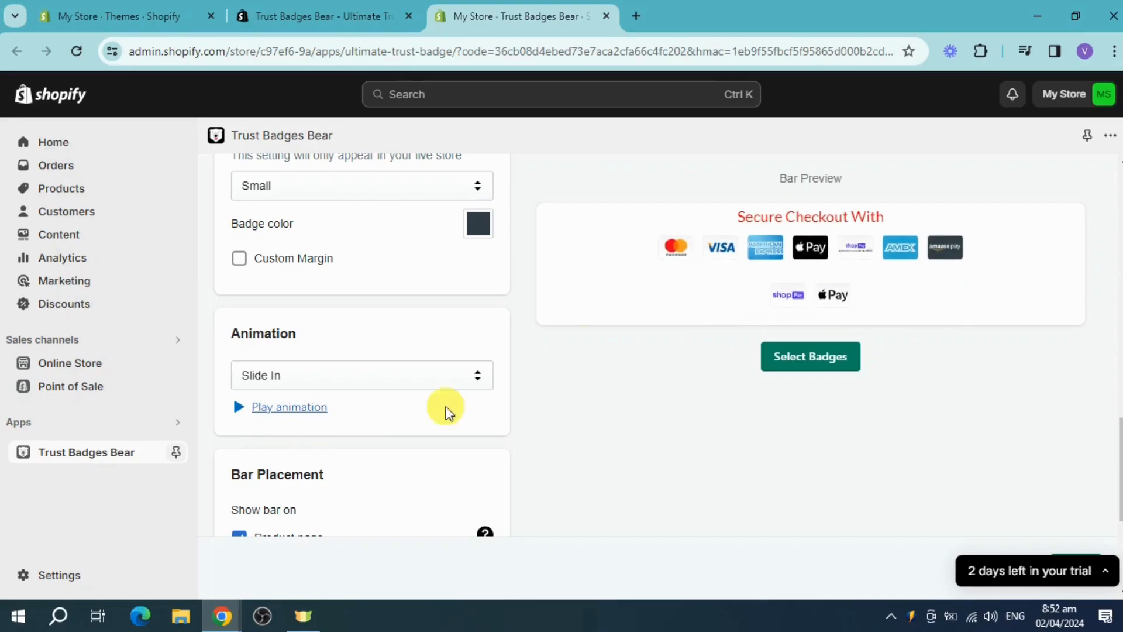
Step: Review the Bar Placement settings and return to the header settings and bar preview
scroll(459, 458, "down", 4)
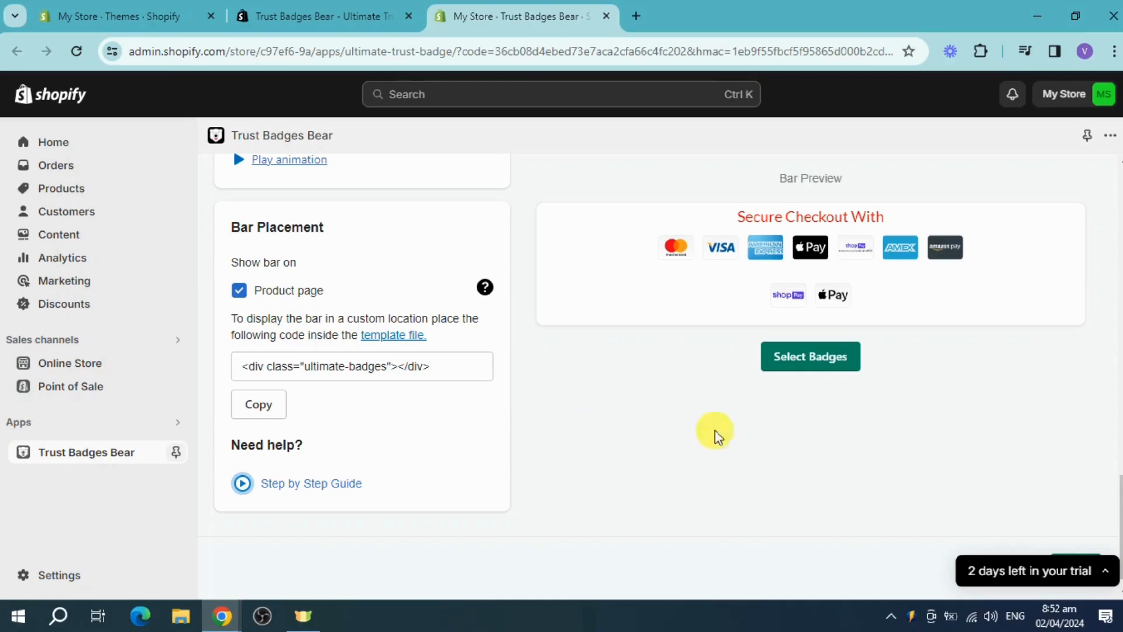
scroll(832, 433, "up", 10)
scroll(445, 380, "up", 7)
scroll(426, 376, "down", 3)
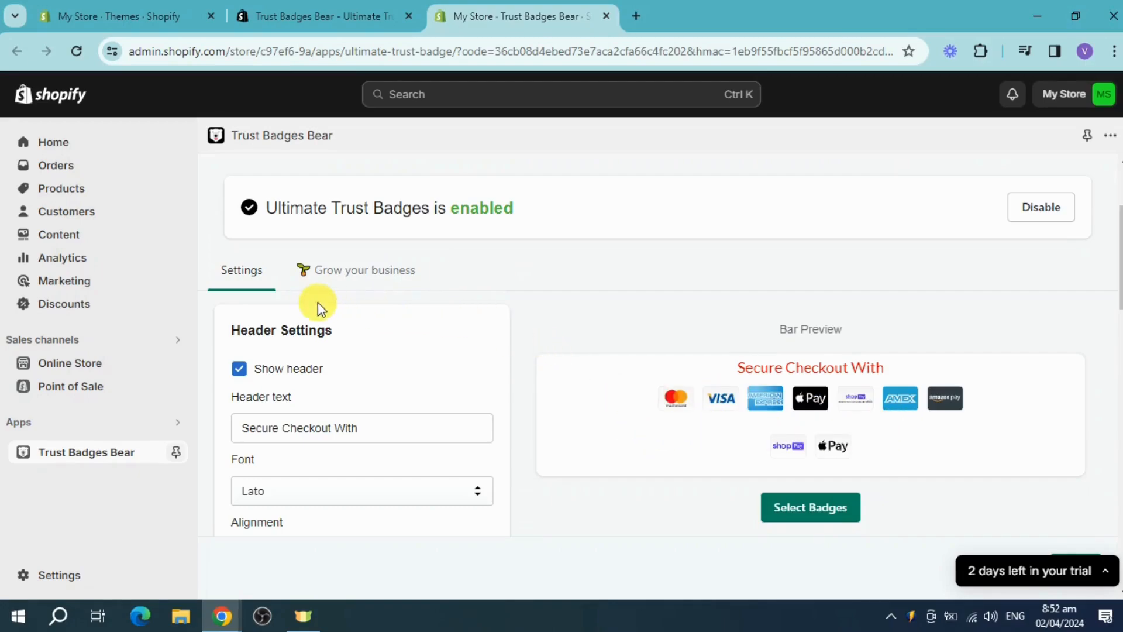
Step: Review the recommended apps under Grow your business and return to the badge appearance settings
left_click(342, 275)
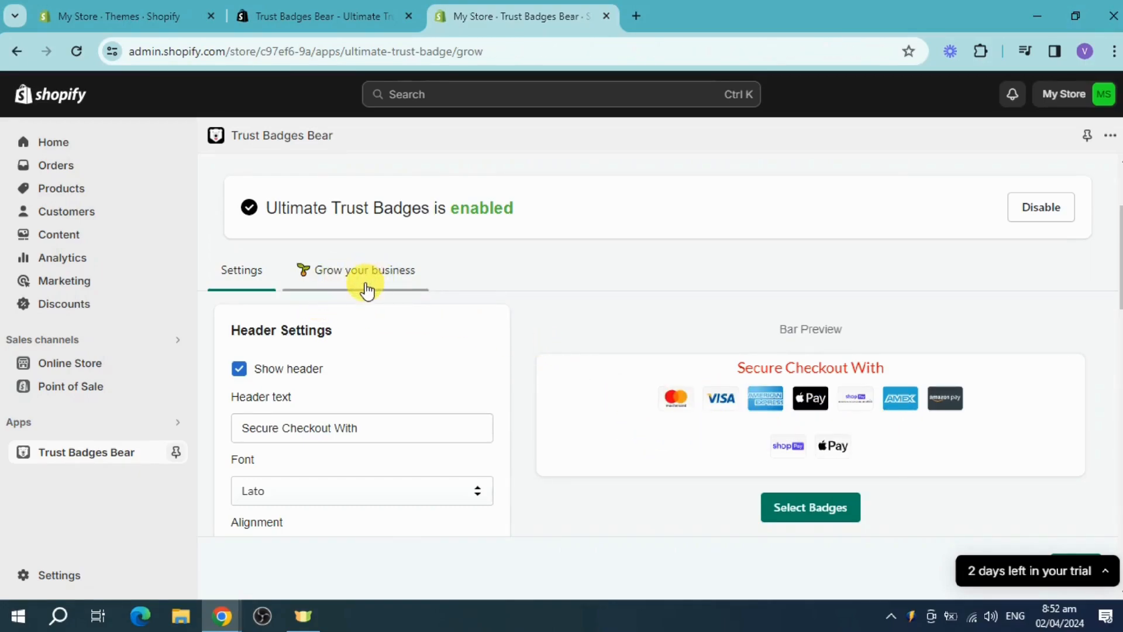
scroll(852, 445, "down", 2)
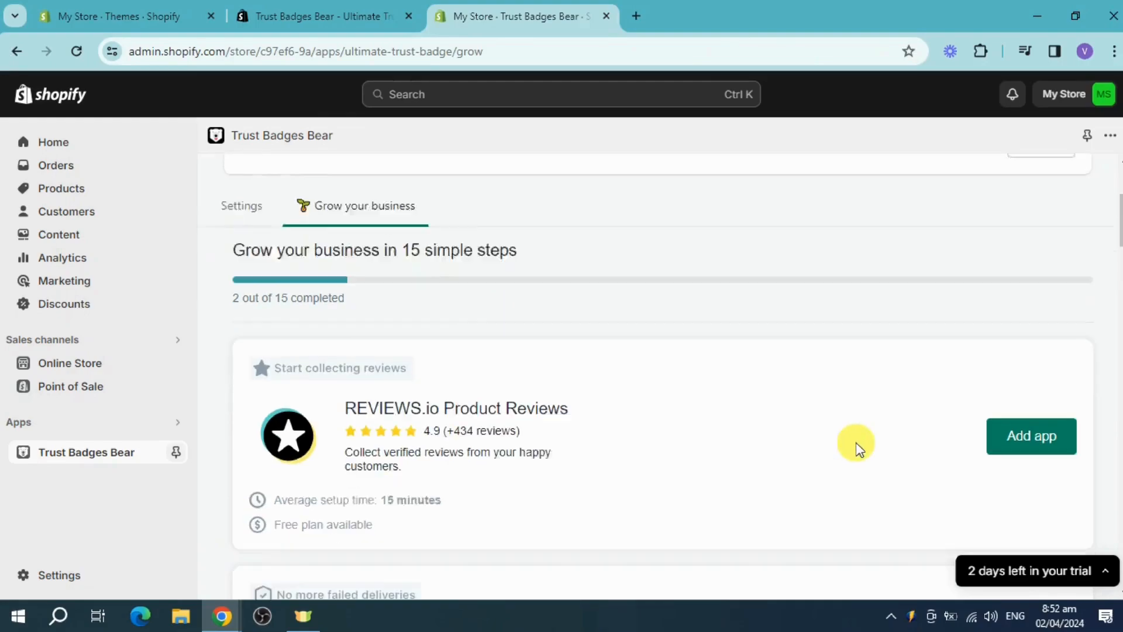
scroll(445, 401, "down", 5)
scroll(532, 392, "up", 8)
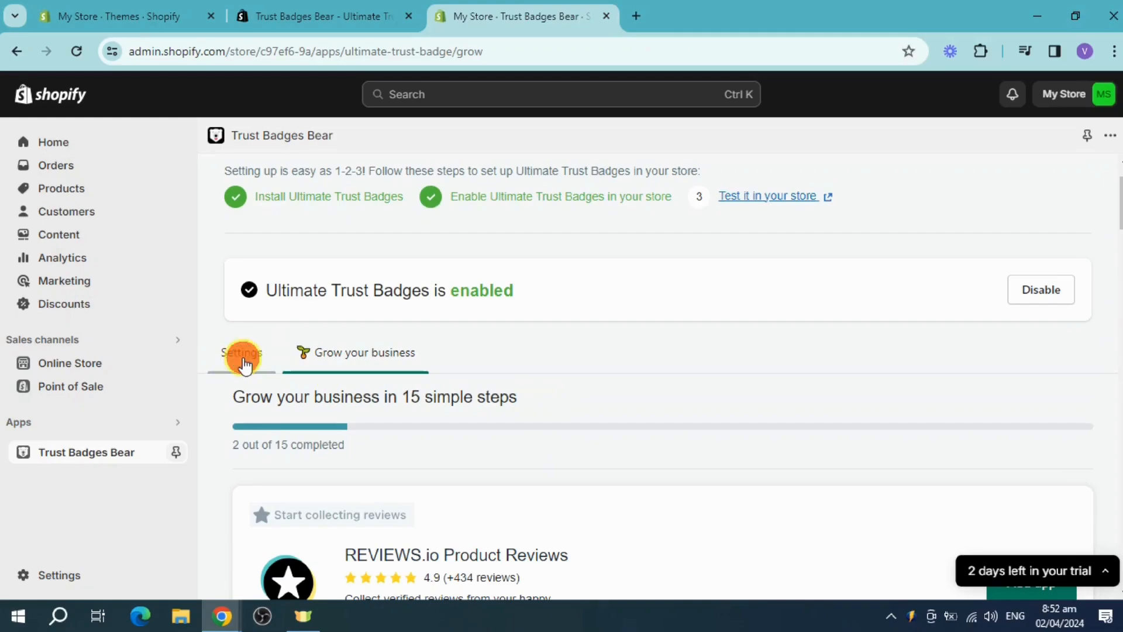
left_click(260, 369)
scroll(643, 456, "down", 8)
scroll(667, 468, "down", 8)
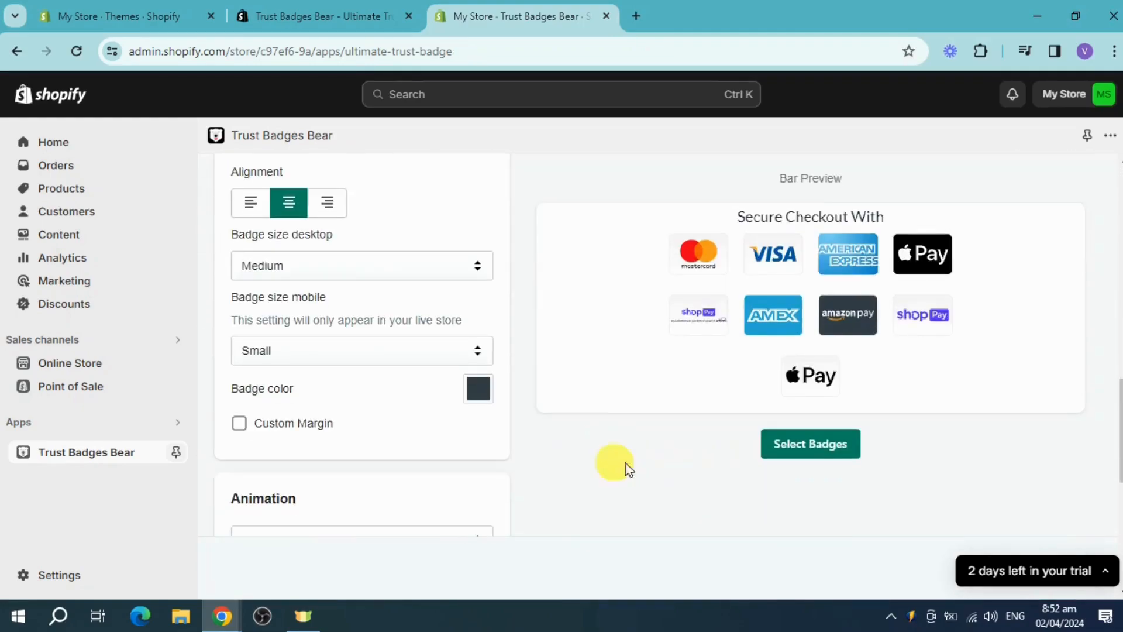
Step: Switch to the store's Themes page, dismiss the app recommendations and open the live storefront
left_click(150, 24)
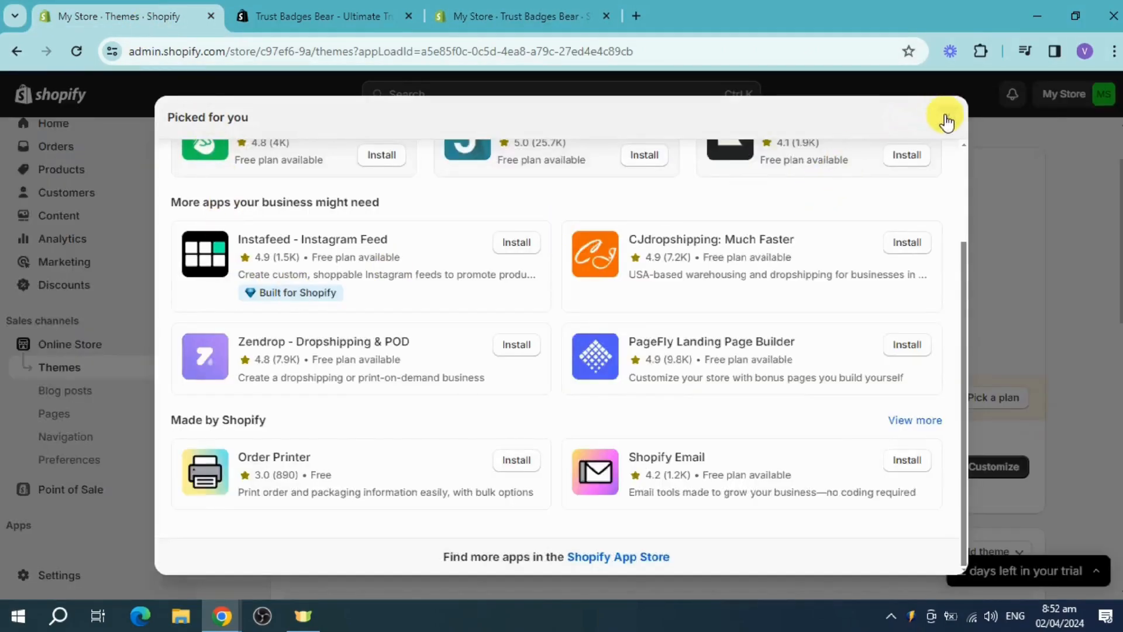
left_click(942, 121)
scroll(795, 290, "up", 2)
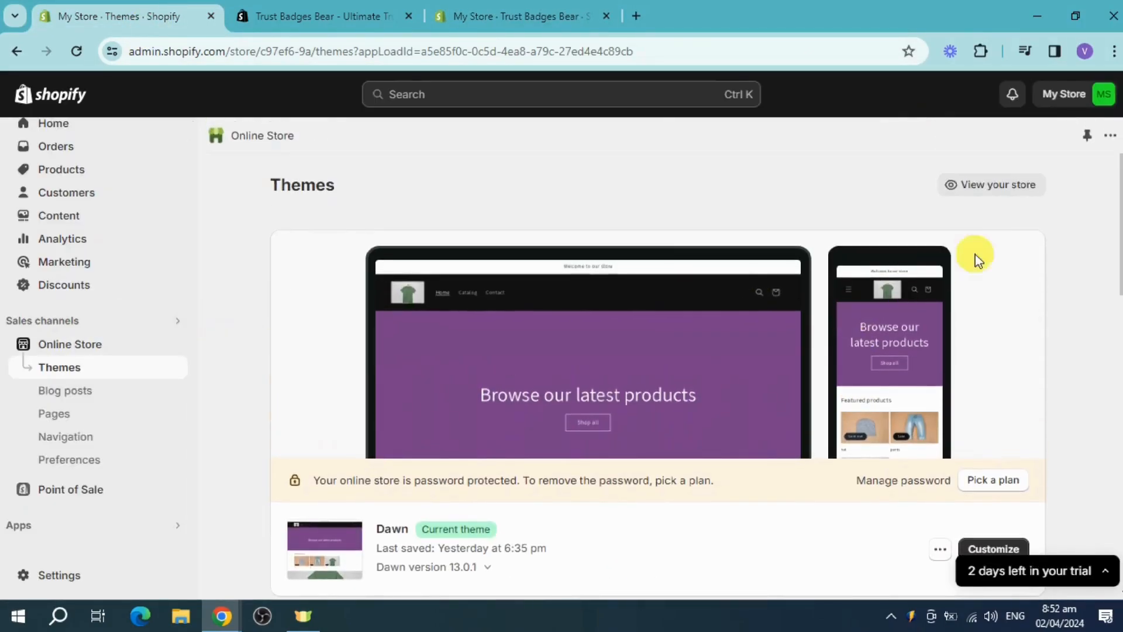
left_click(1001, 187)
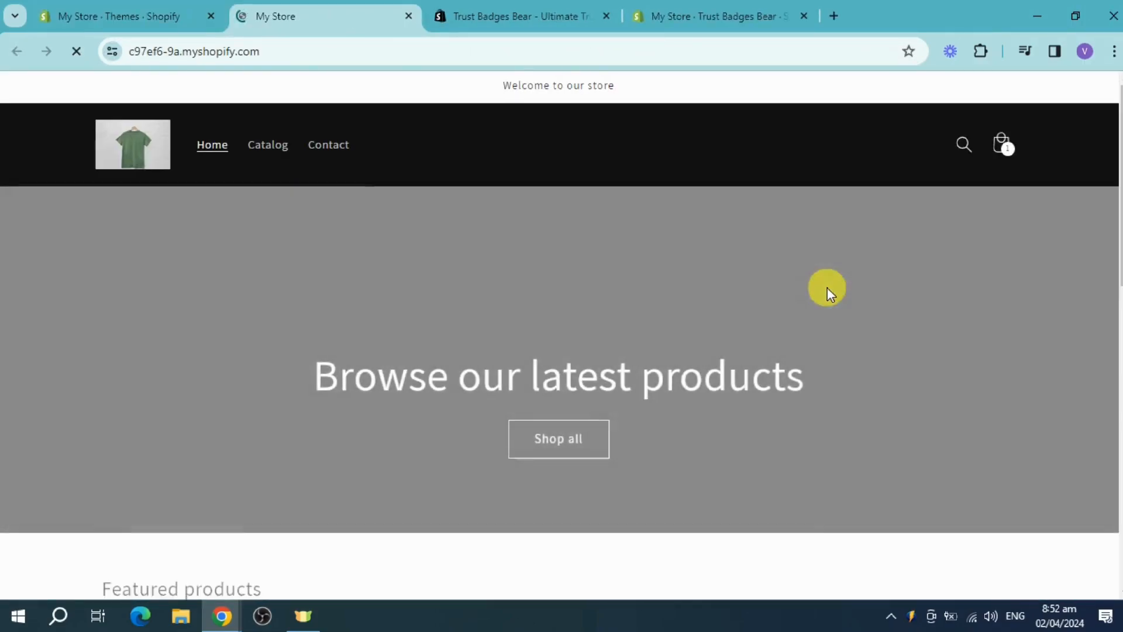
Step: Open the storefront's full product catalog from the home page banner and look through the listed products
scroll(457, 362, "down", 3)
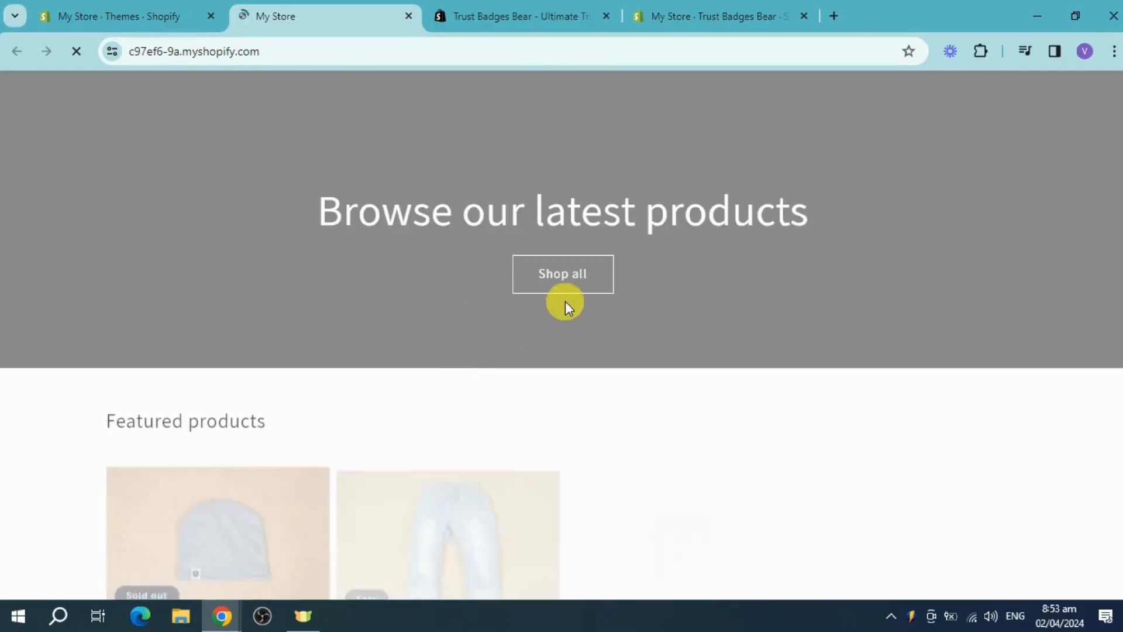
left_click(556, 270)
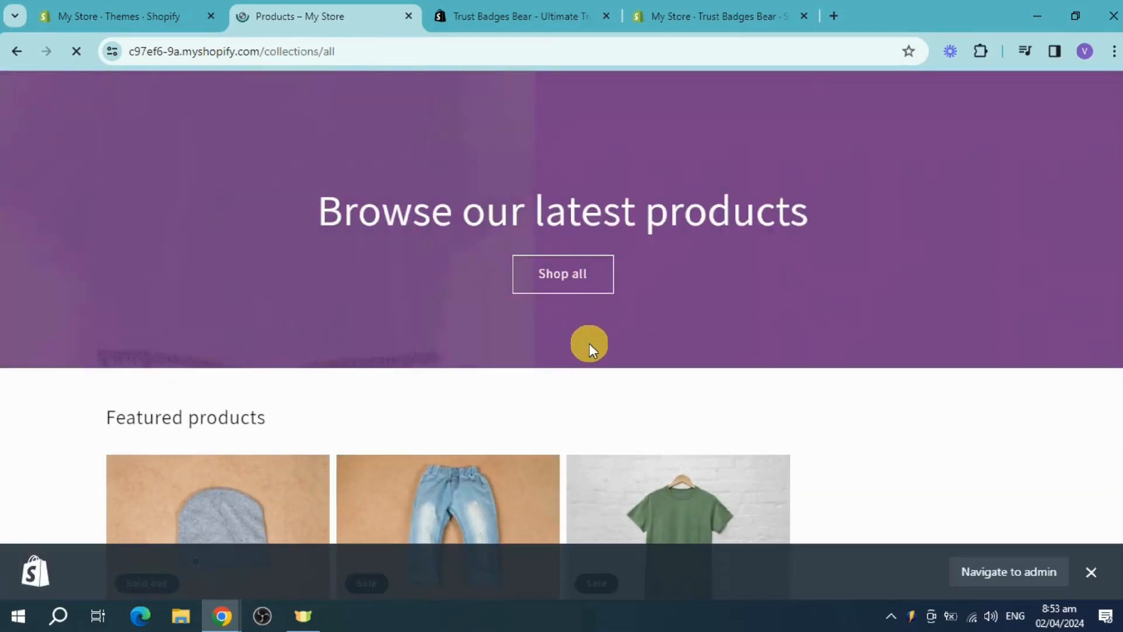
scroll(1003, 419, "down", 4)
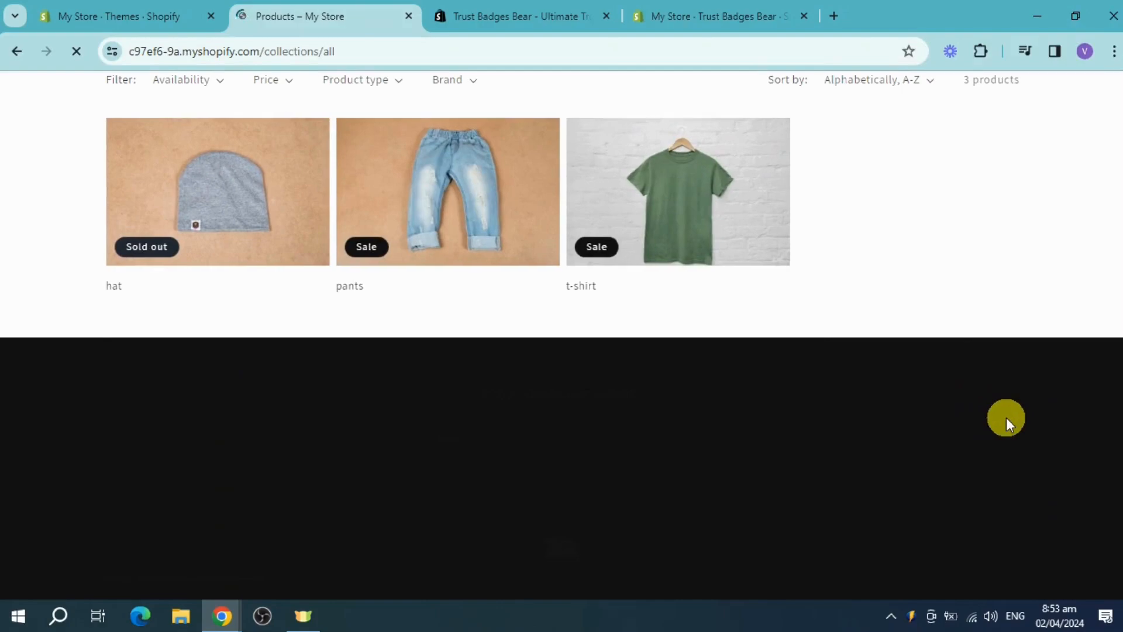
scroll(843, 453, "up", 4)
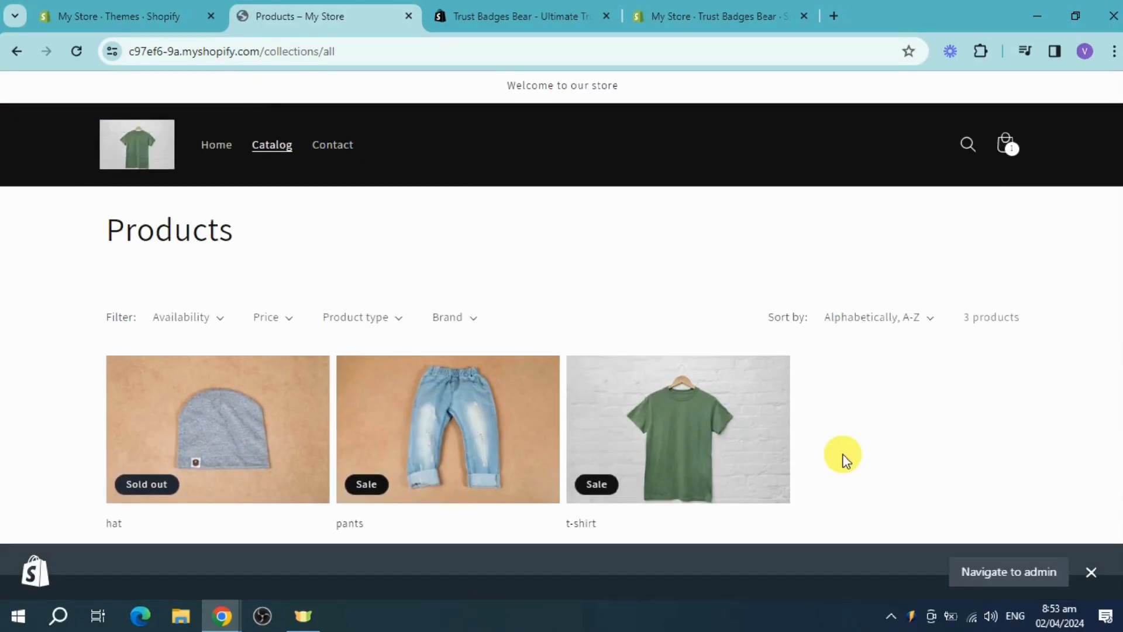
scroll(790, 433, "down", 3)
scroll(791, 436, "up", 3)
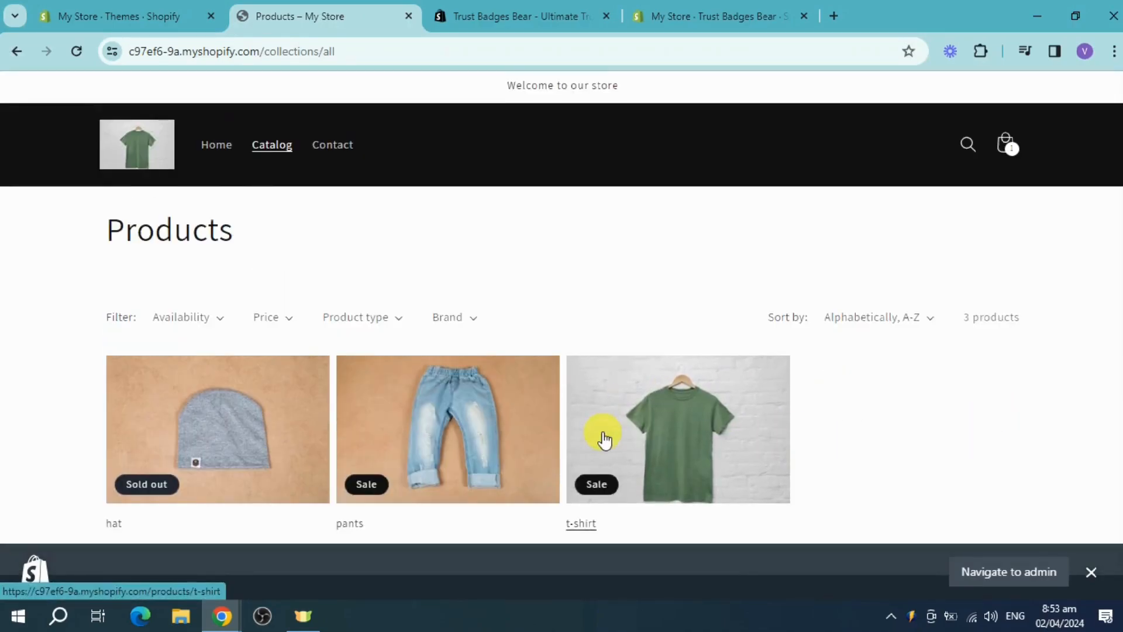